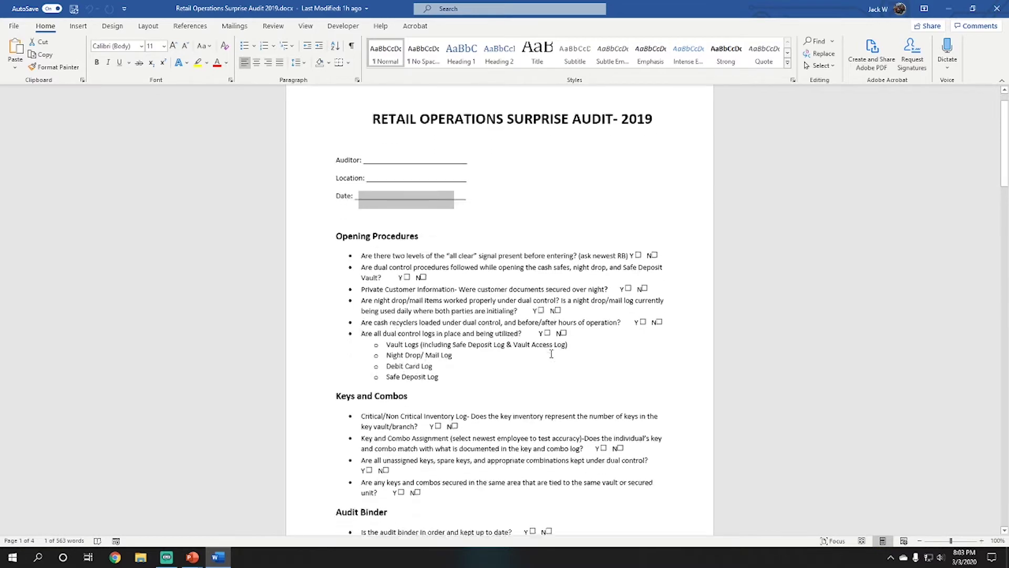
- Review the audit form from Opening Procedures through the Additional Notes Section
left_click(480, 345)
scroll(478, 339, "down", 12)
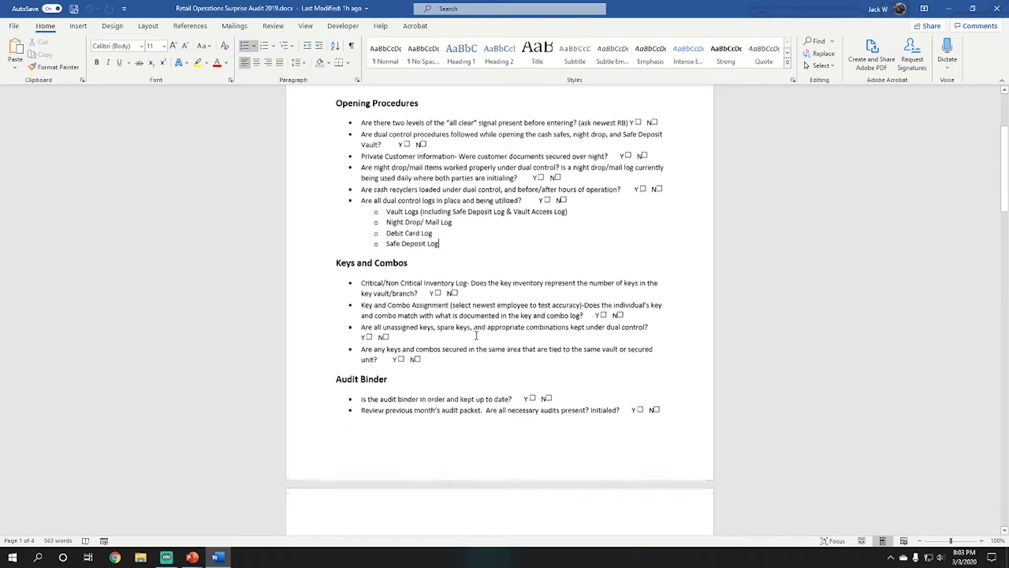
scroll(476, 335, "down", 20)
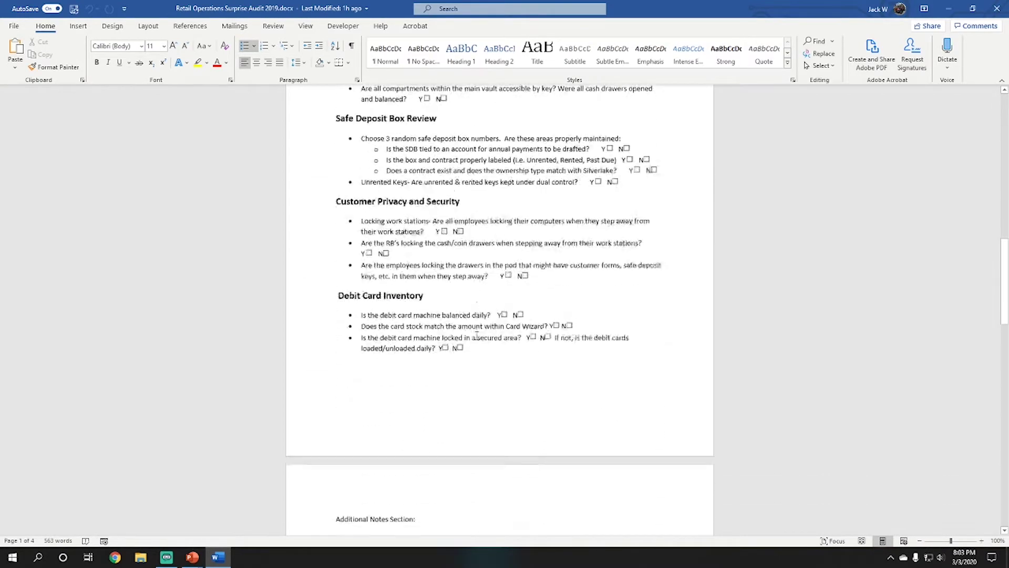
scroll(477, 339, "down", 2)
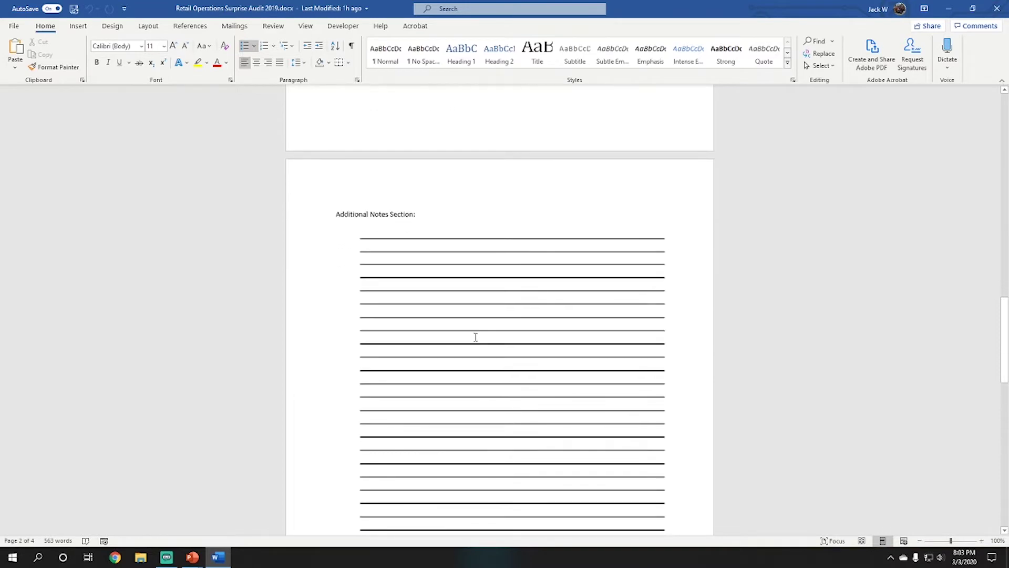
scroll(493, 379, "down", 3)
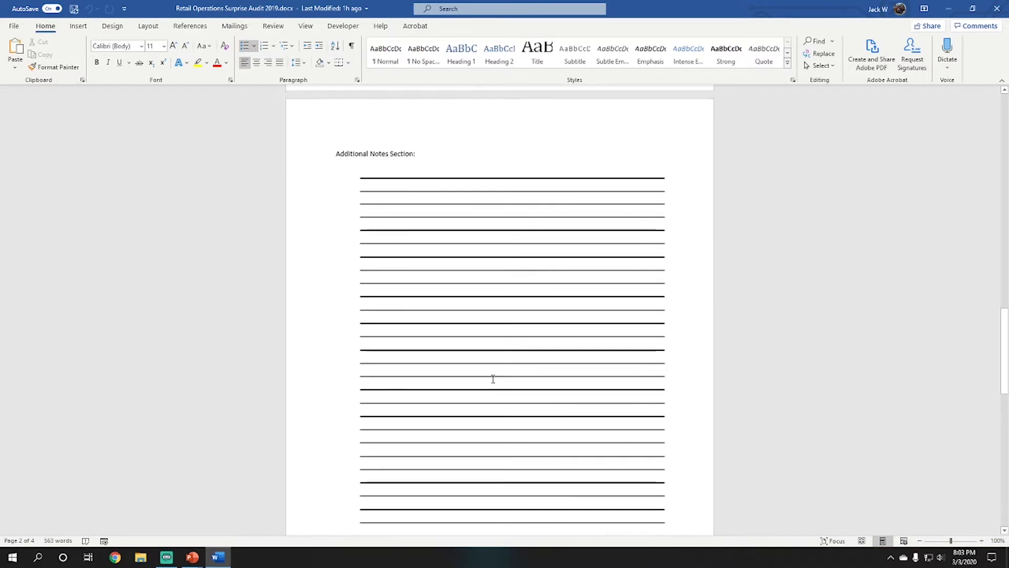
scroll(493, 378, "up", 20)
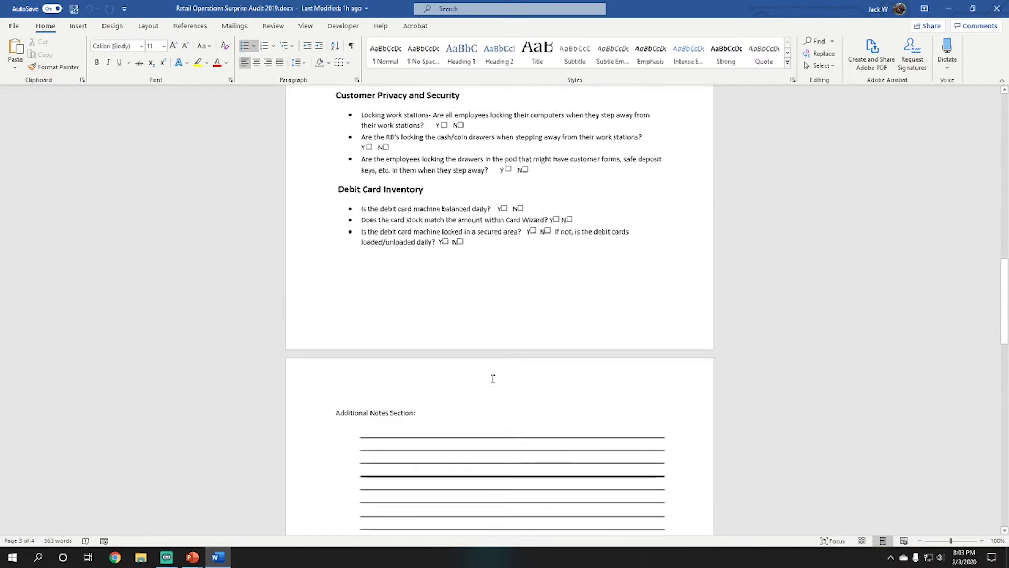
scroll(494, 378, "up", 14)
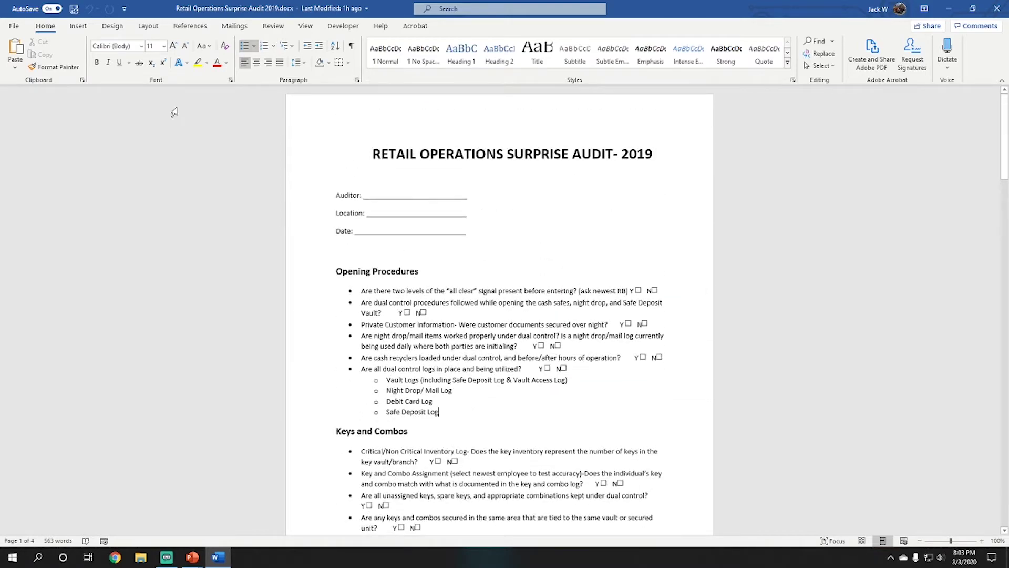
- Print the document with Microsoft Print to PDF and save the output on the Desktop as "Retail Ops"
left_click(17, 27)
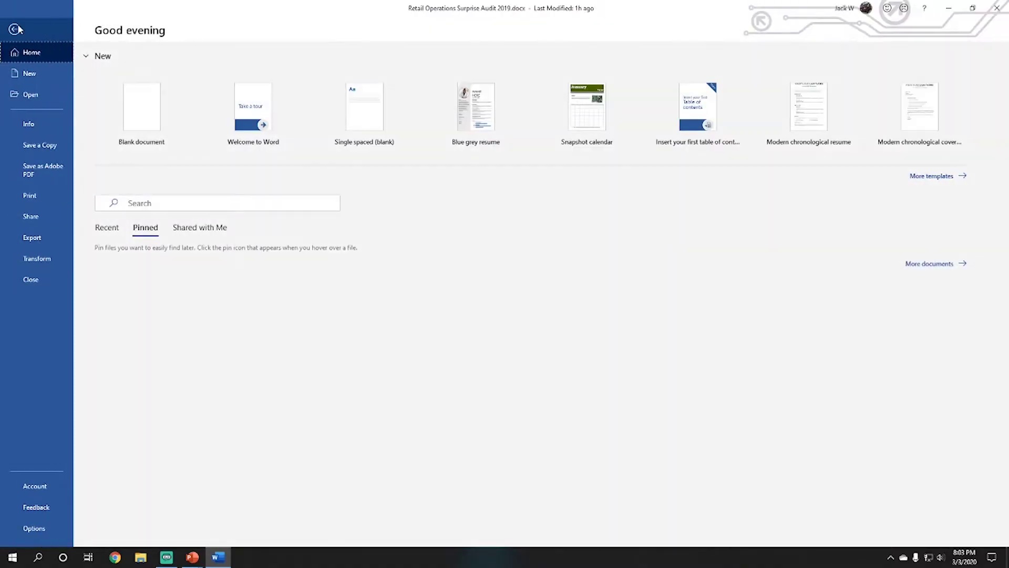
left_click(38, 196)
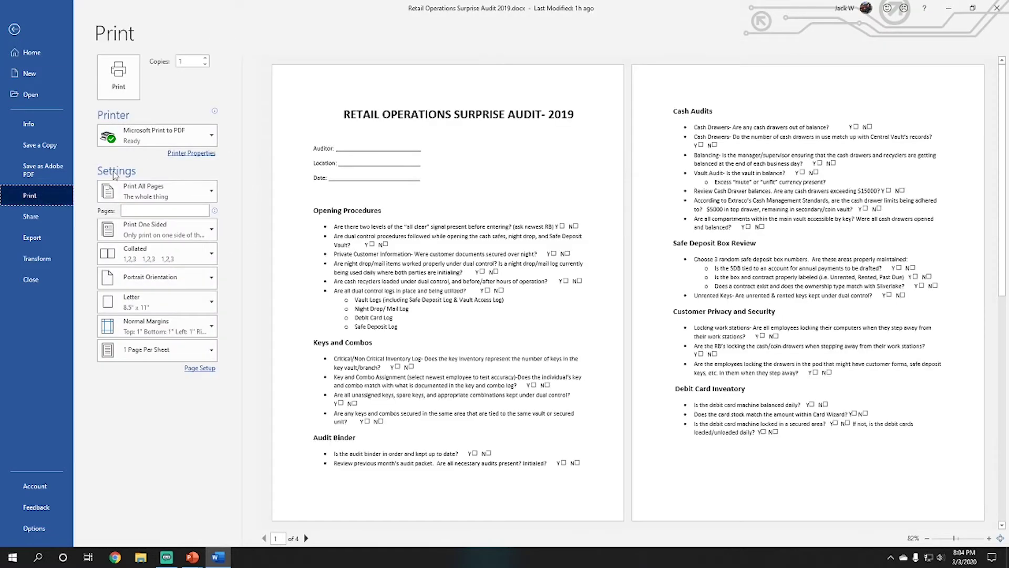
left_click(156, 144)
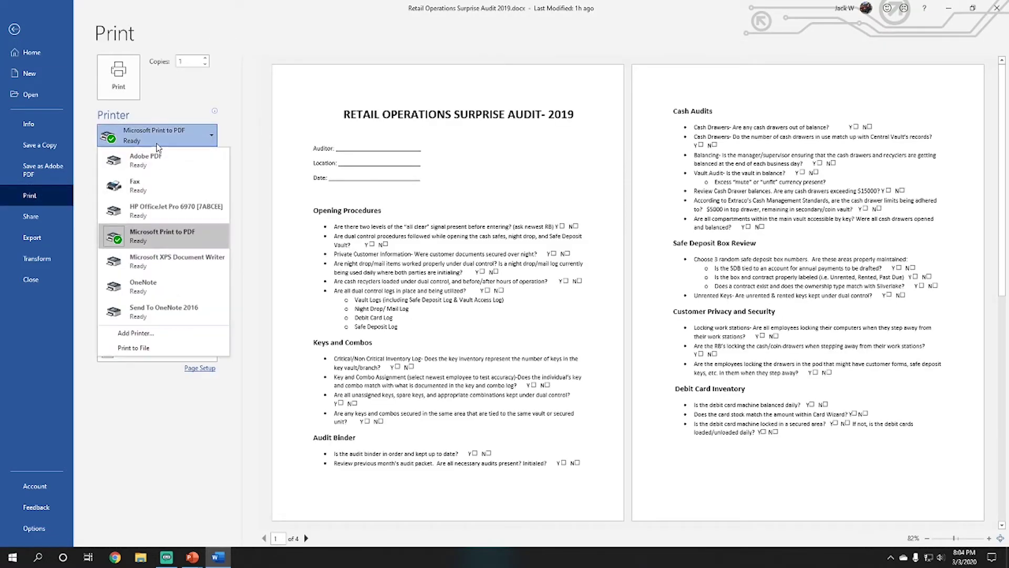
left_click(161, 232)
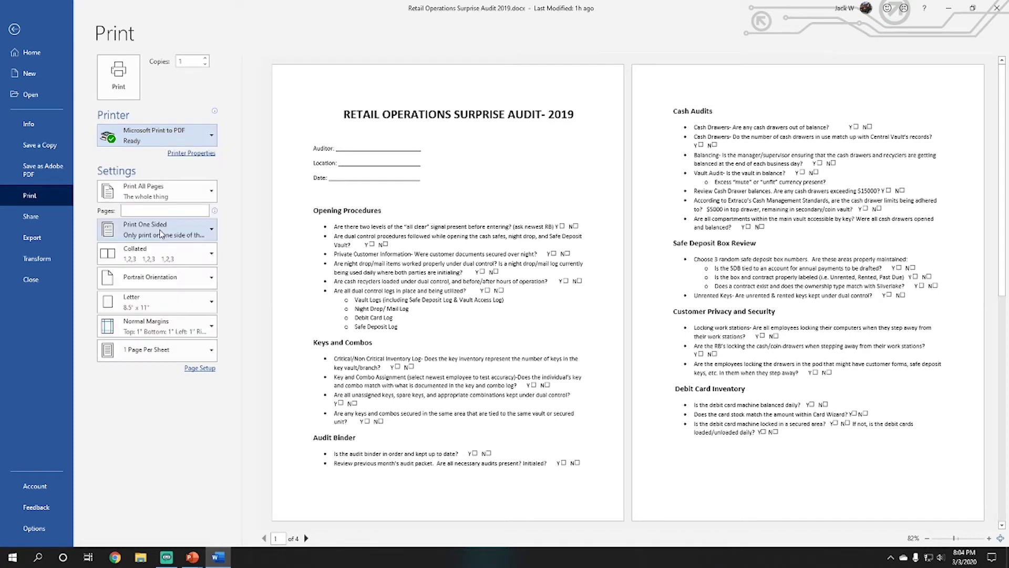
left_click(128, 80)
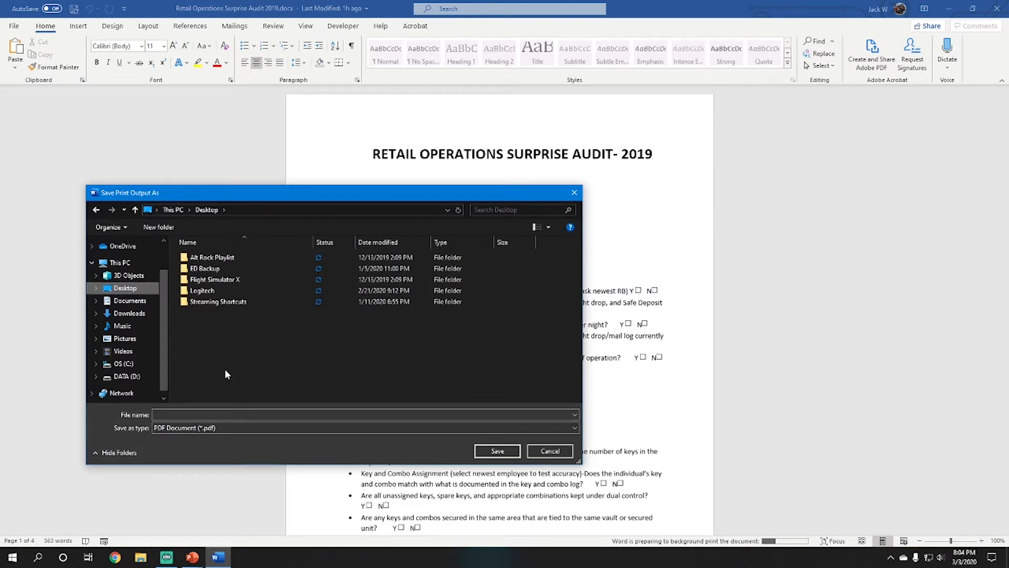
type("R")
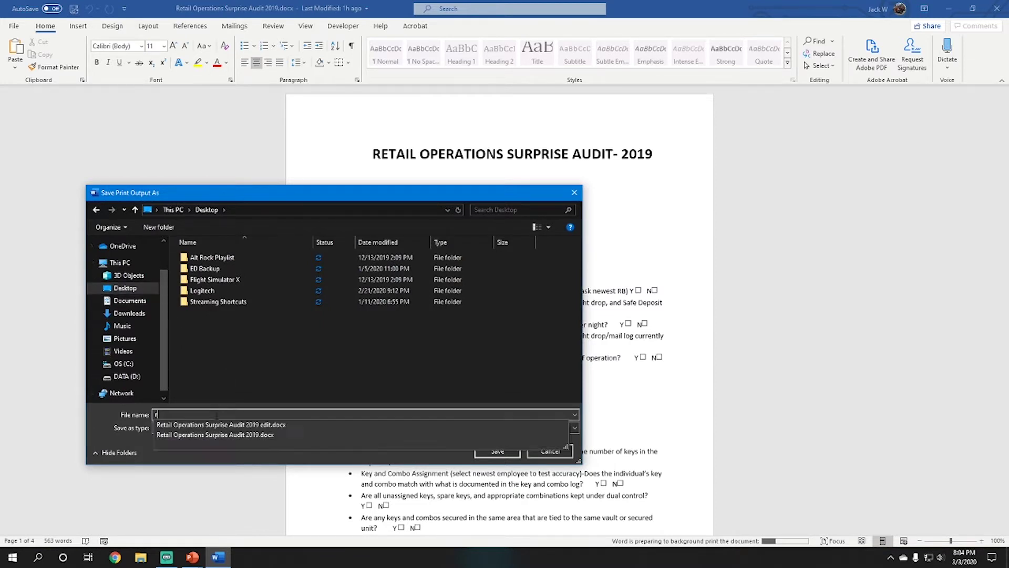
type("etail Ops")
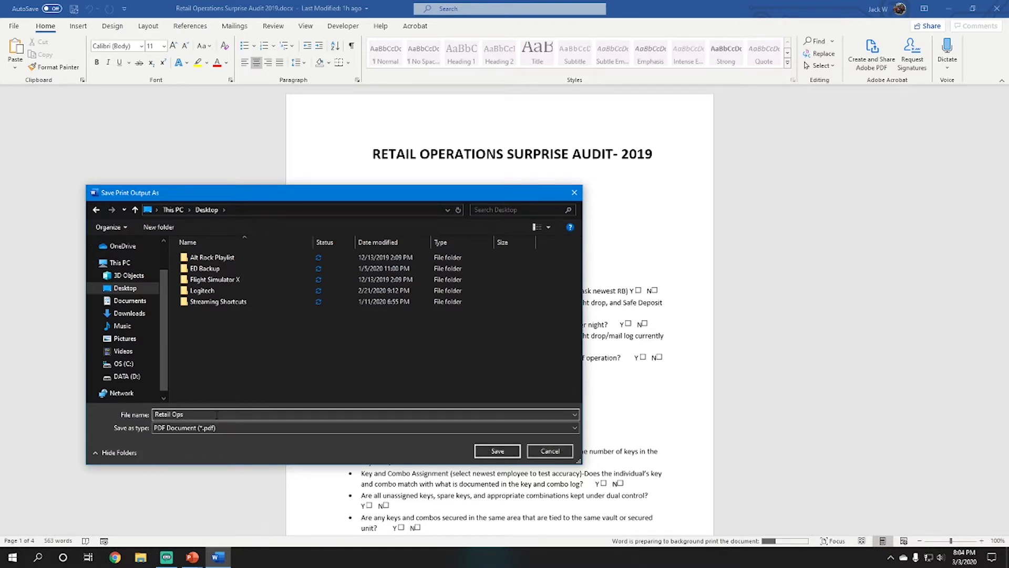
left_click(490, 455)
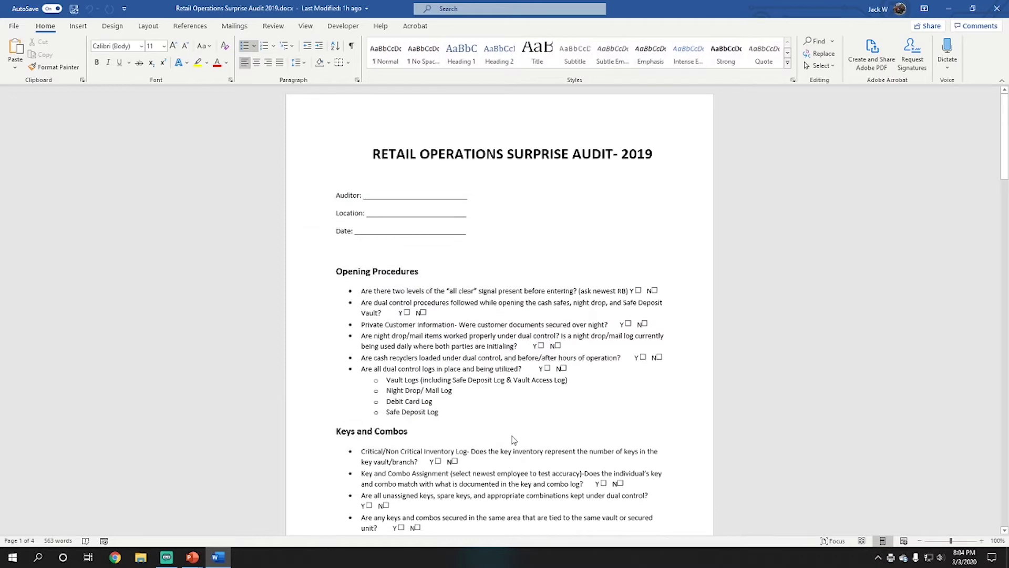
- Minimize the document and open Retail Ops.pdf from the desktop with Adobe Acrobat DC
left_click(949, 9)
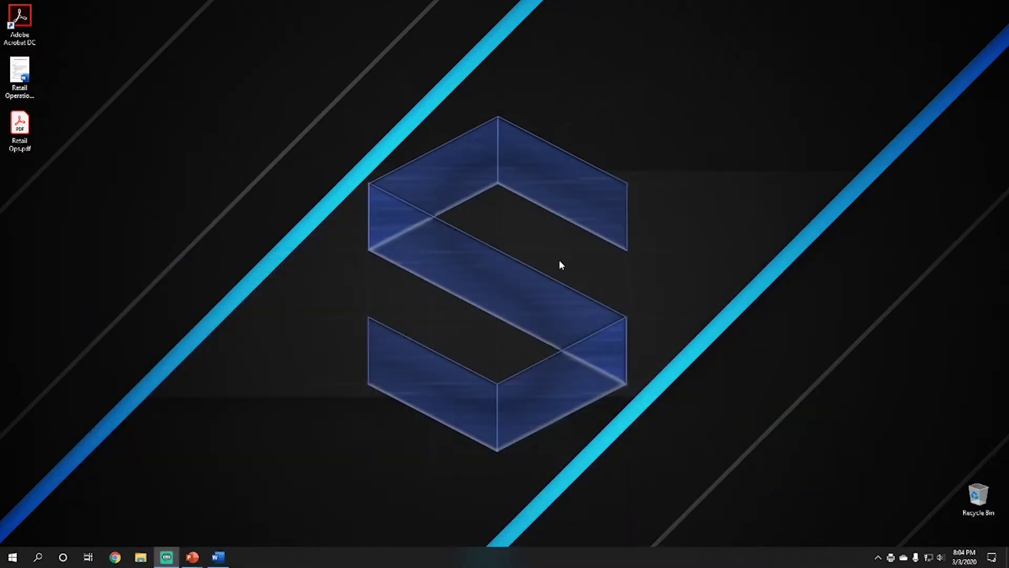
right_click(20, 137)
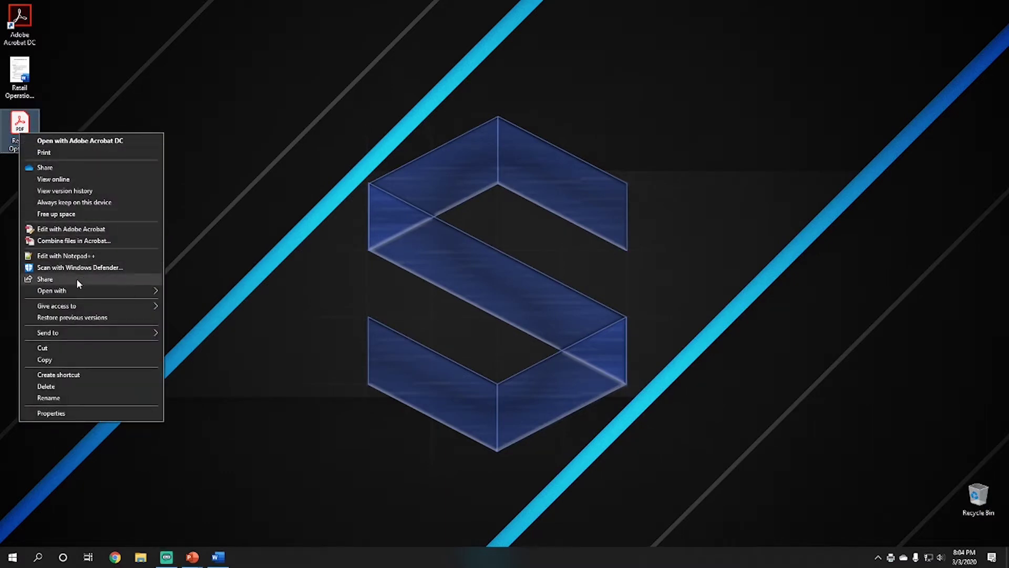
mouse_move(90, 294)
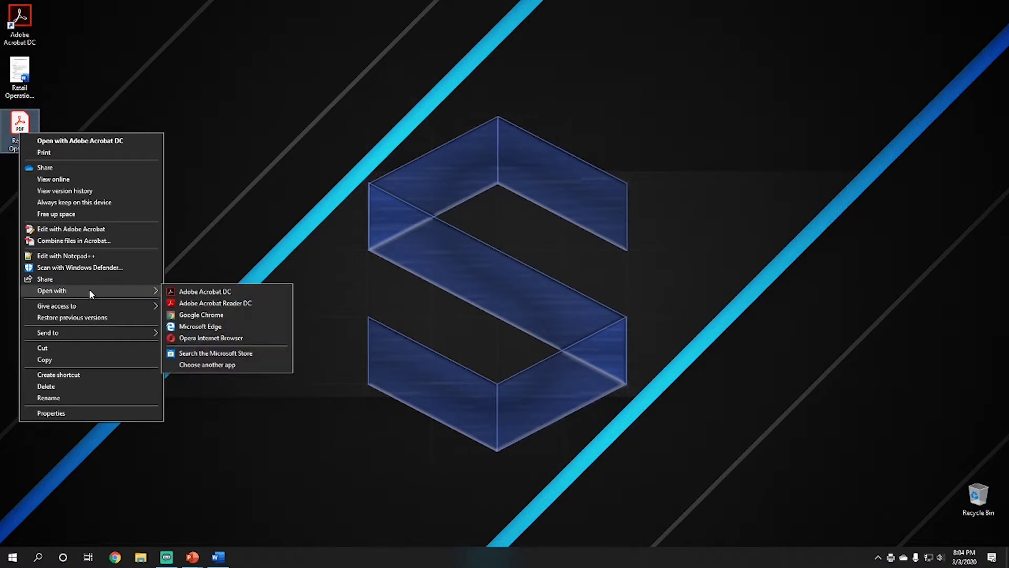
left_click(223, 293)
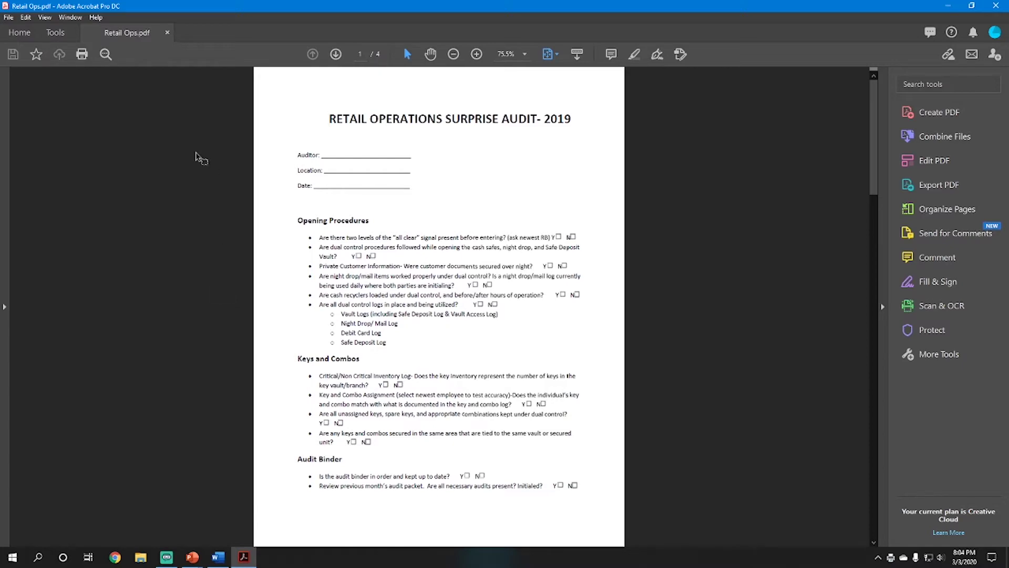
double_click(102, 8)
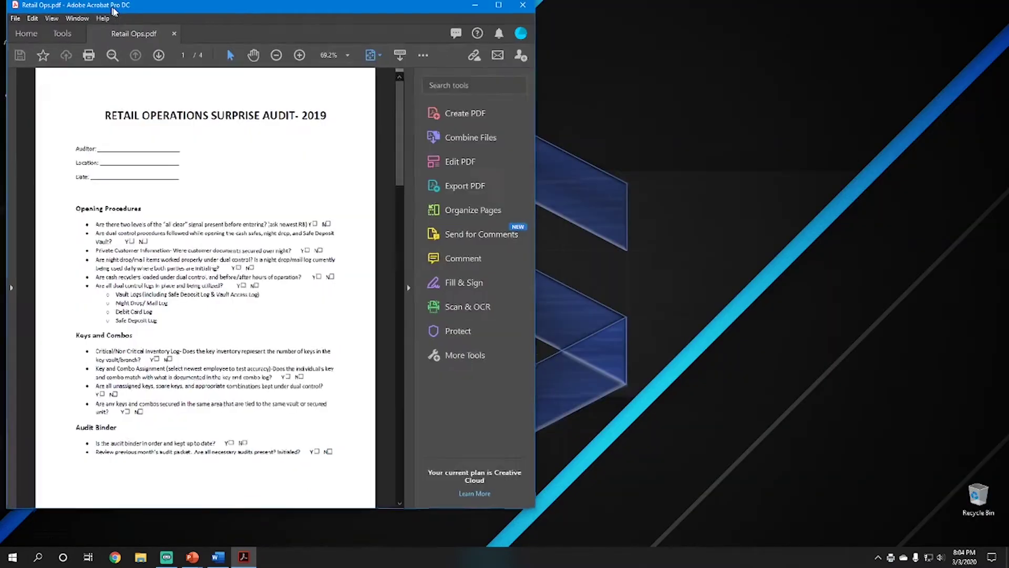
left_click_drag(113, 11, 332, 78)
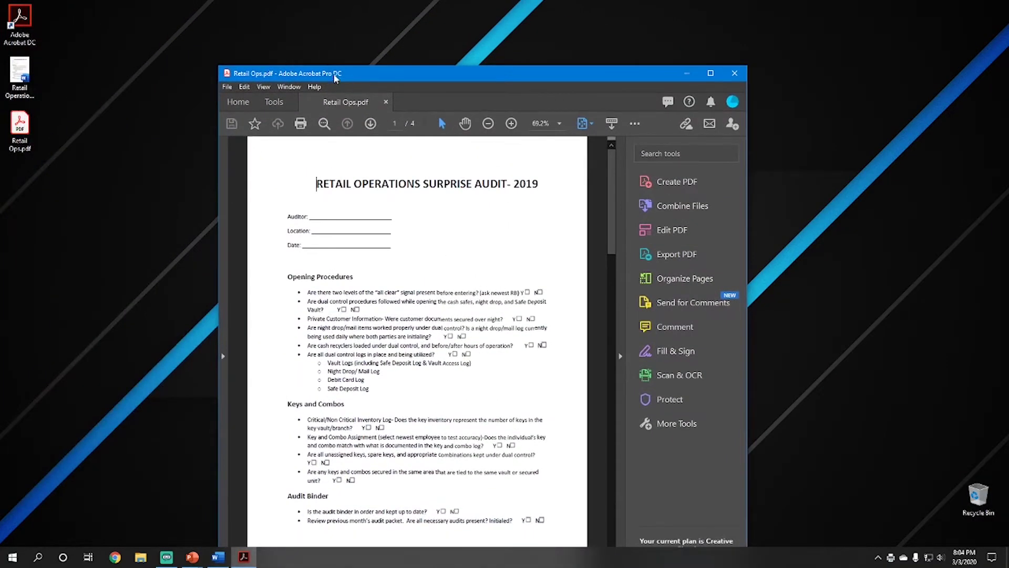
double_click(378, 79)
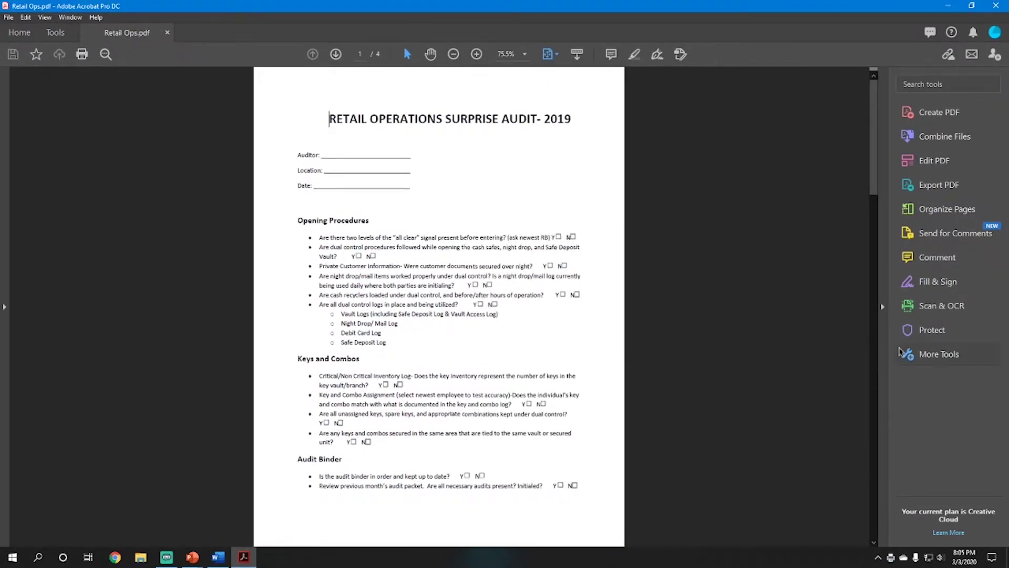
- Start Prepare Form on Retail Ops.pdf with form field auto detection and no signature requirement
left_click(940, 359)
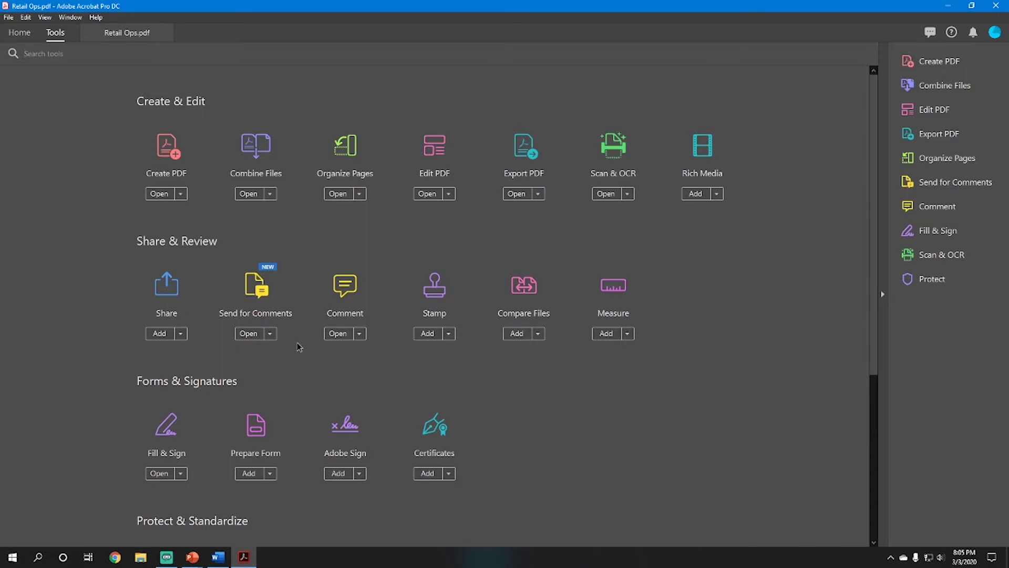
left_click(258, 433)
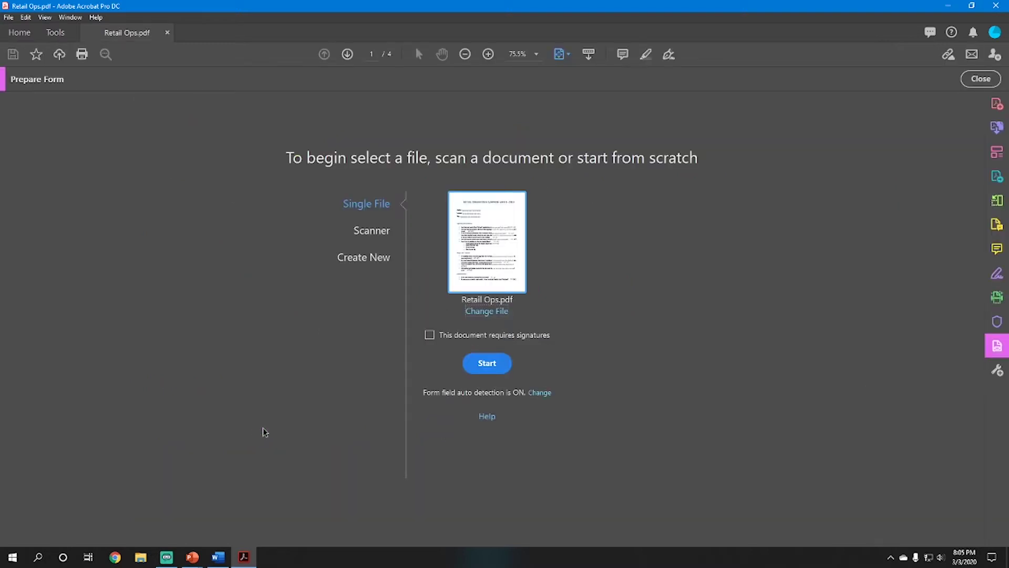
left_click(487, 363)
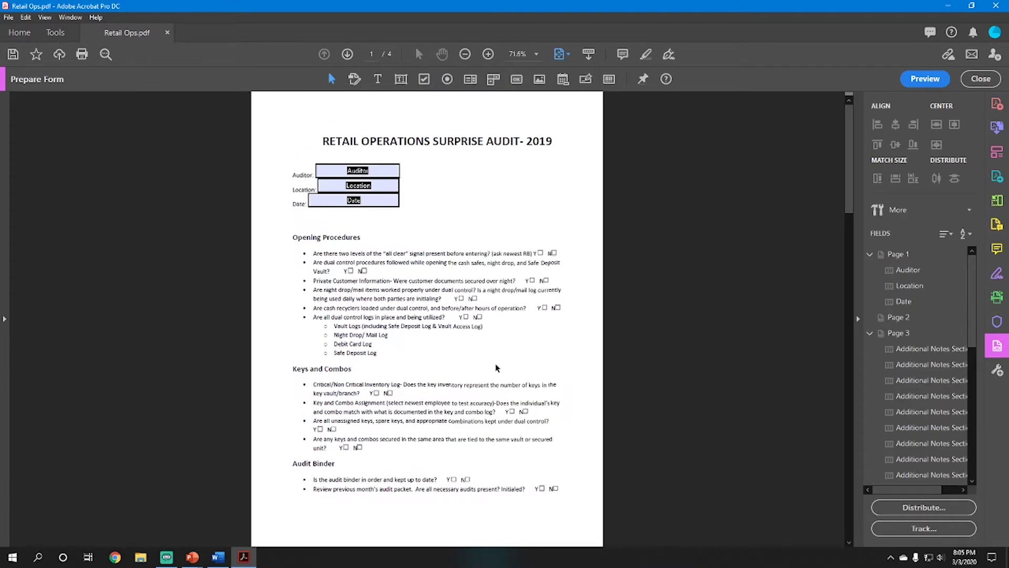
- Examine the detected header fields and check whether the Y and N boxes of the first Opening Procedures question are only page content
left_click(361, 198)
key("ctrl+equal")
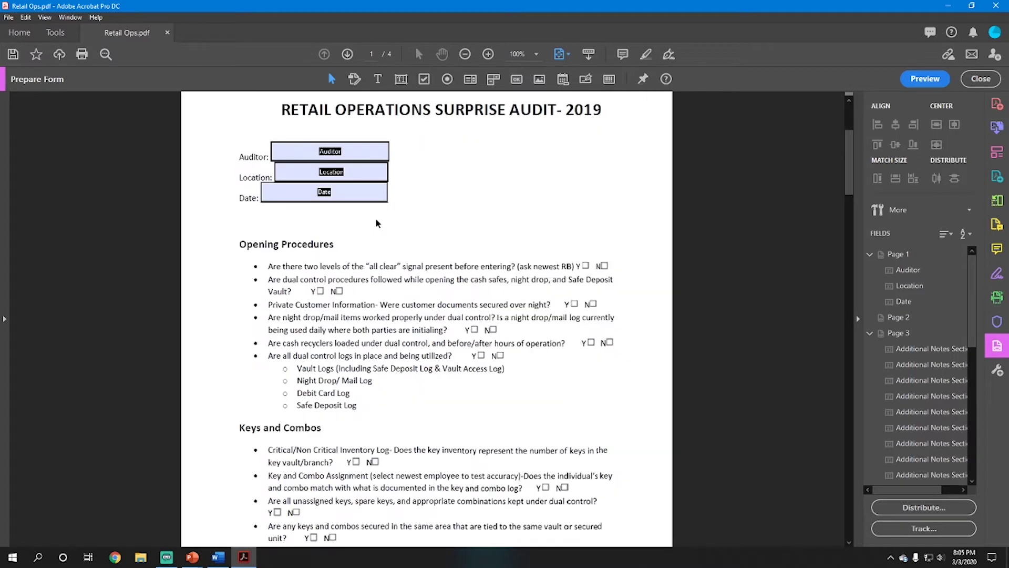
key("ctrl+equal")
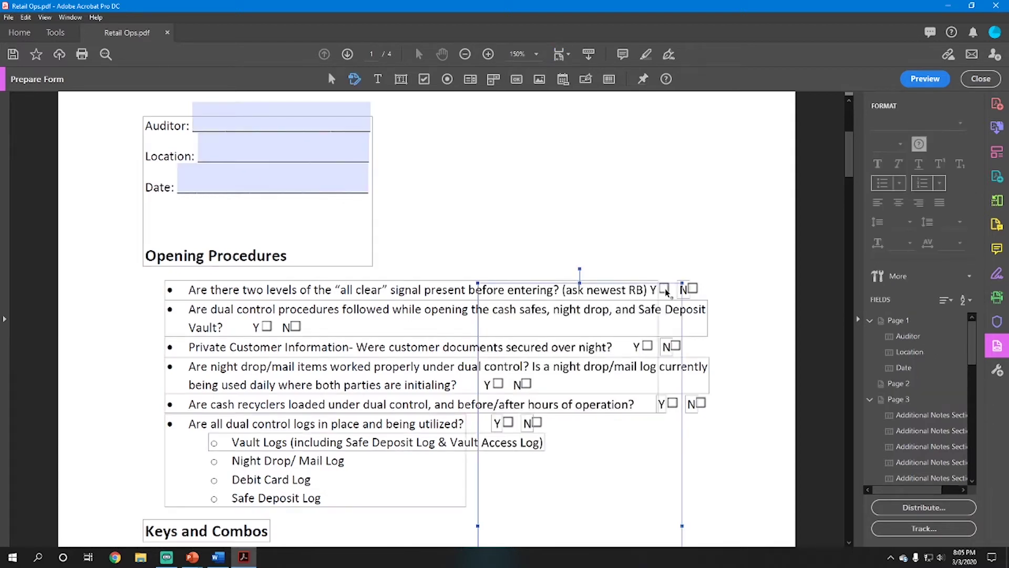
left_click(693, 288)
left_click(664, 289)
left_click(449, 293)
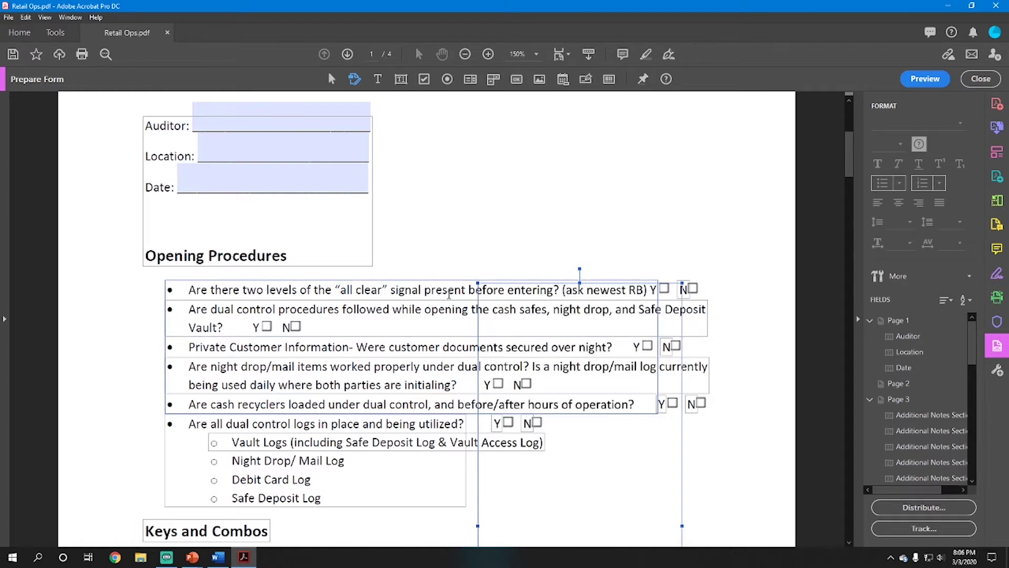
left_click(585, 290)
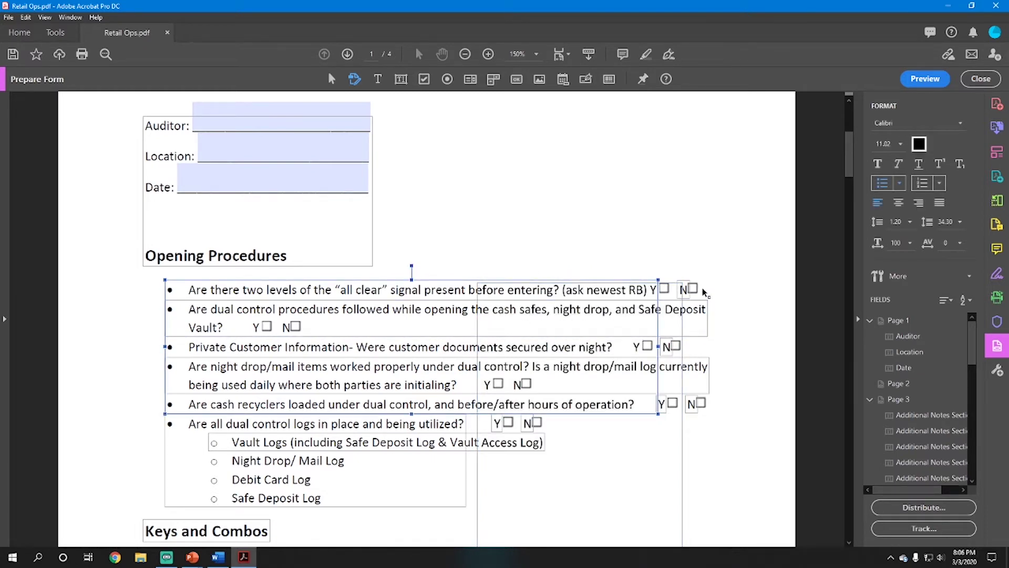
left_click(713, 213)
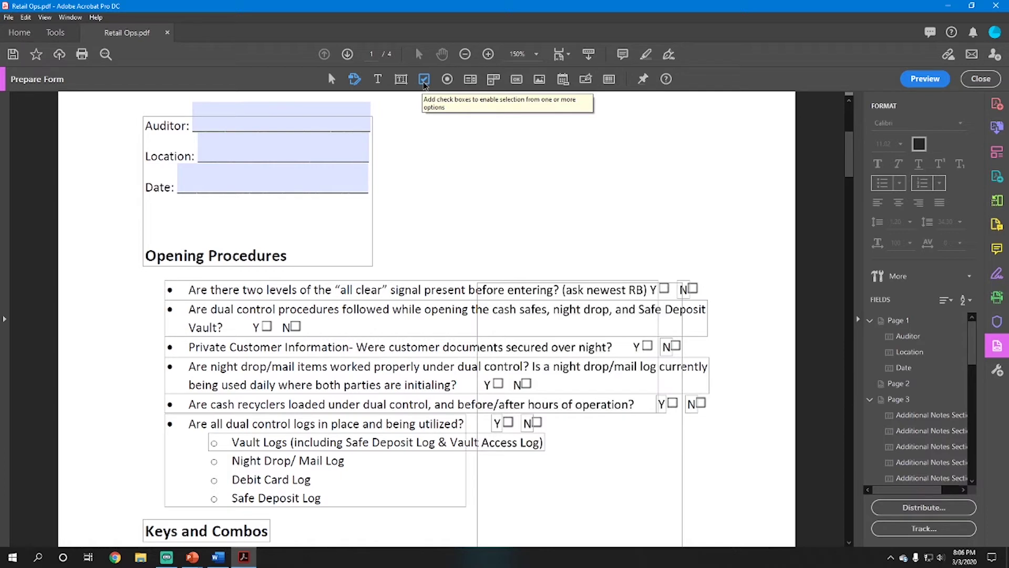
- Add check box fields with default names over the Y and N boxes of the first Opening Procedures question
left_click(425, 79)
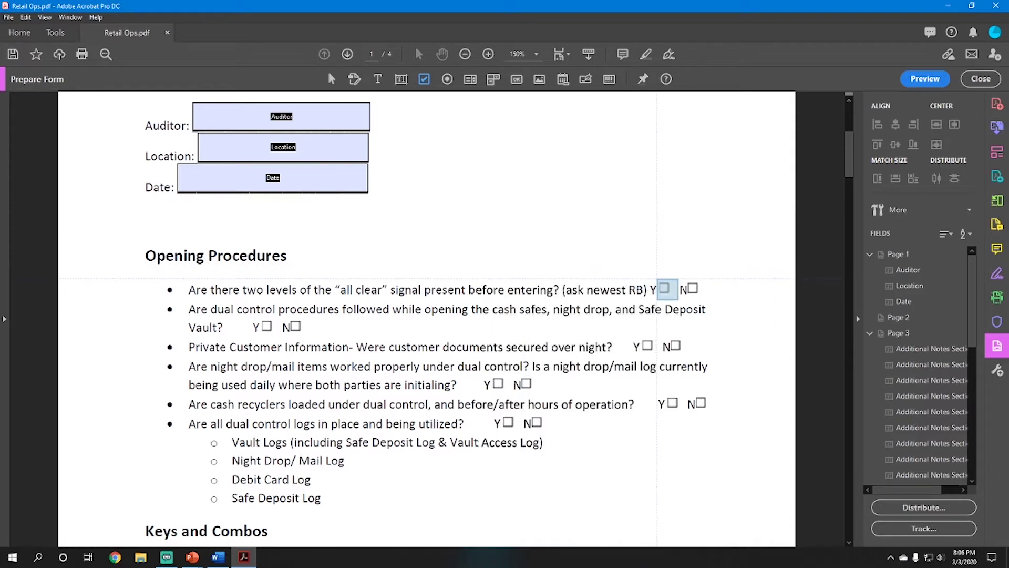
left_click(668, 288)
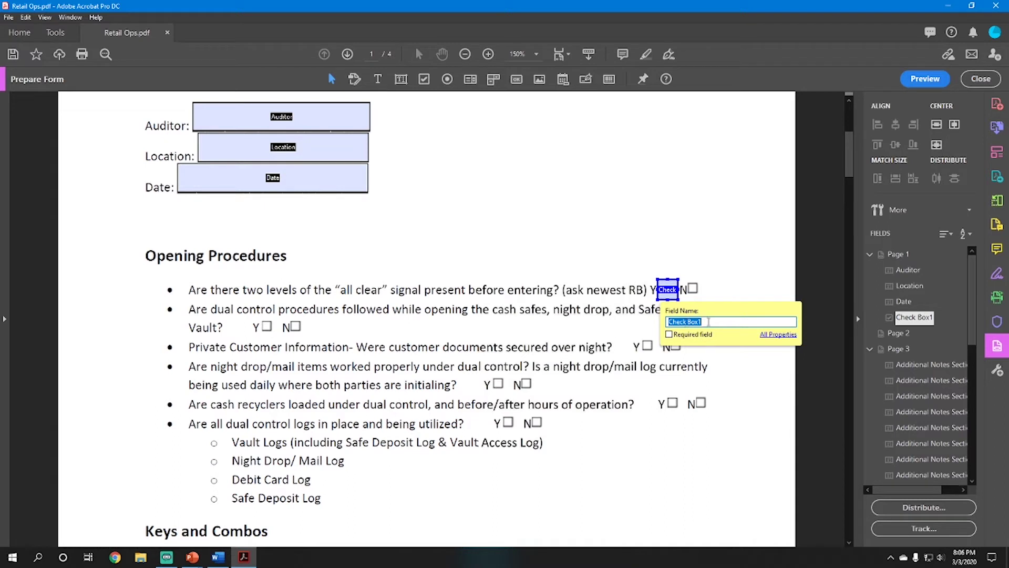
left_click(569, 215)
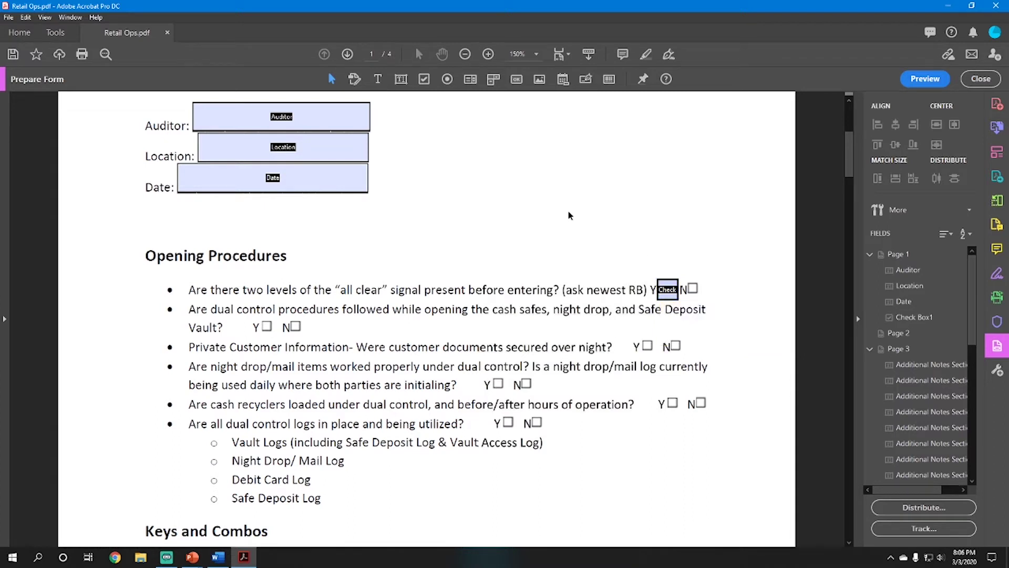
left_click(424, 80)
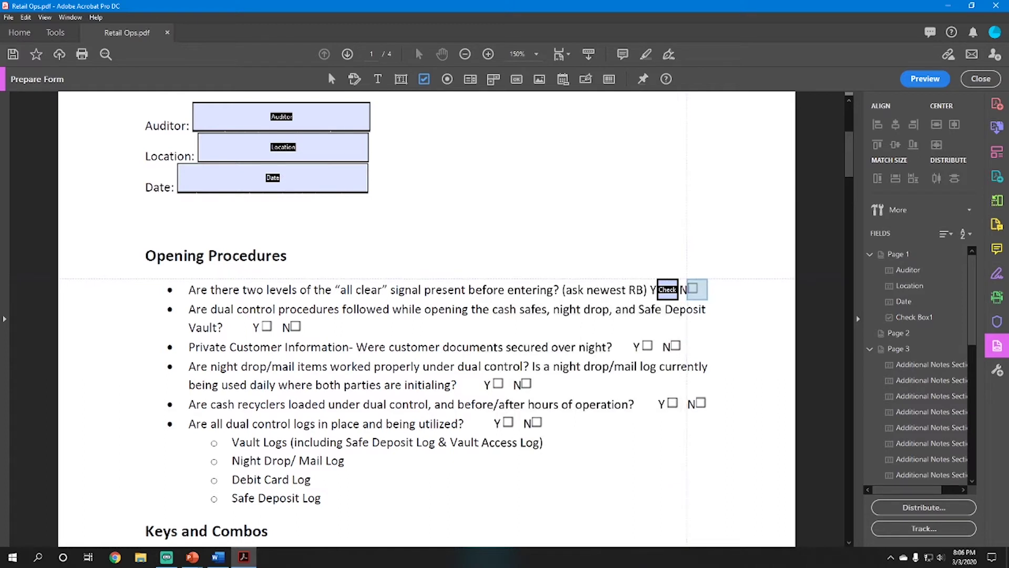
left_click(687, 280)
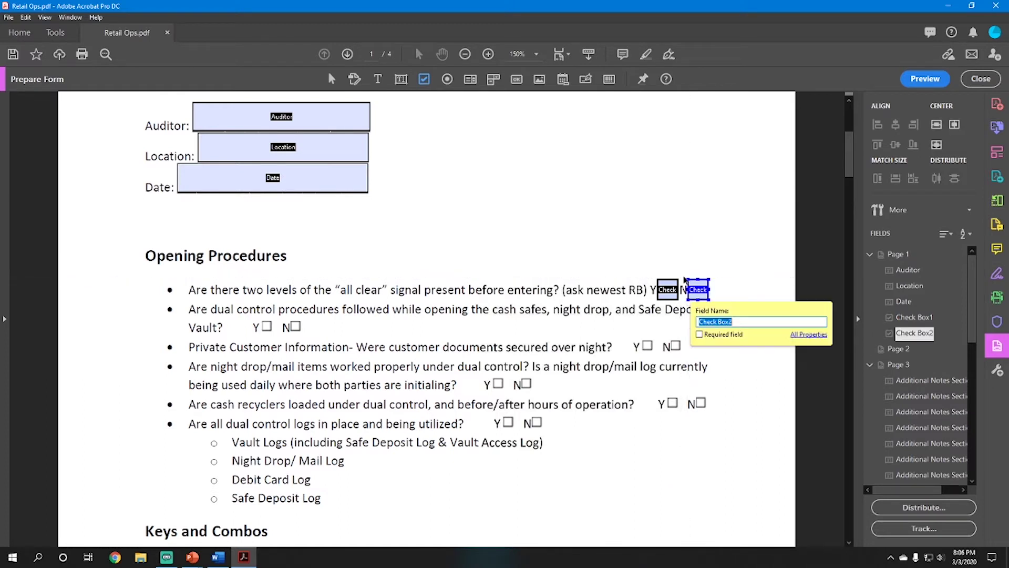
key("Return")
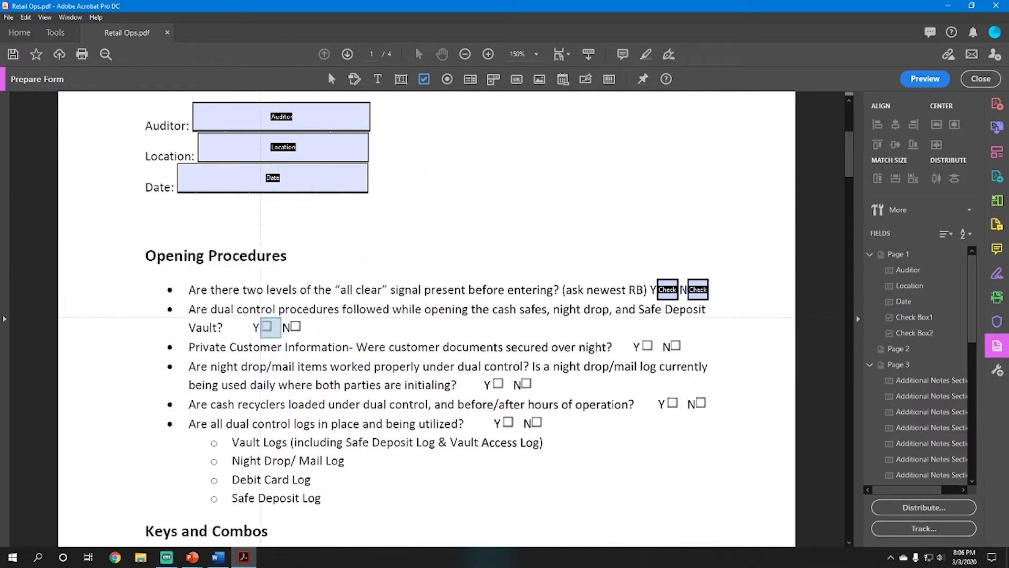
- Add check box fields with default names over the Y and N boxes of the second and third Opening Procedures questions
left_click(271, 327)
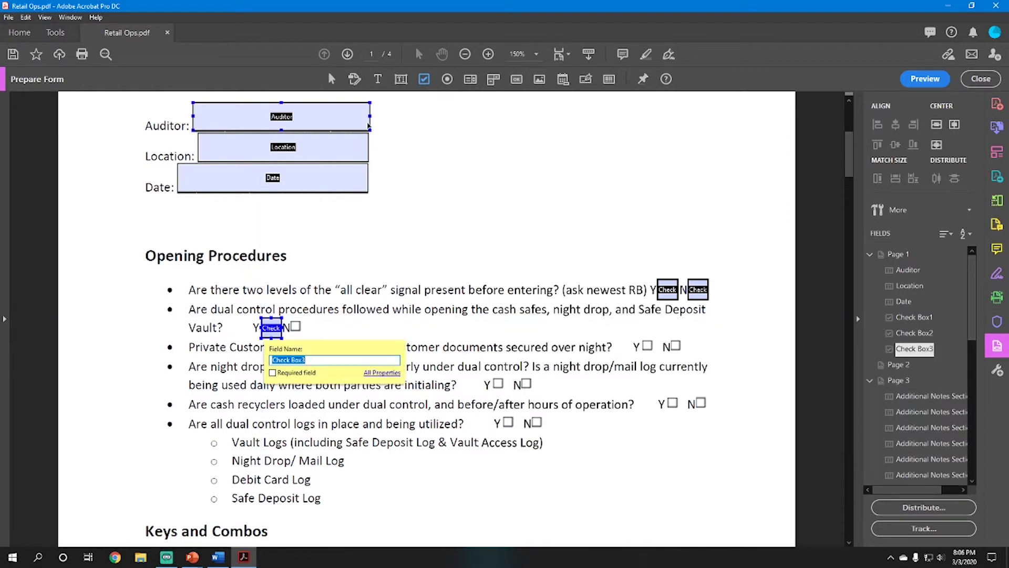
key("Return")
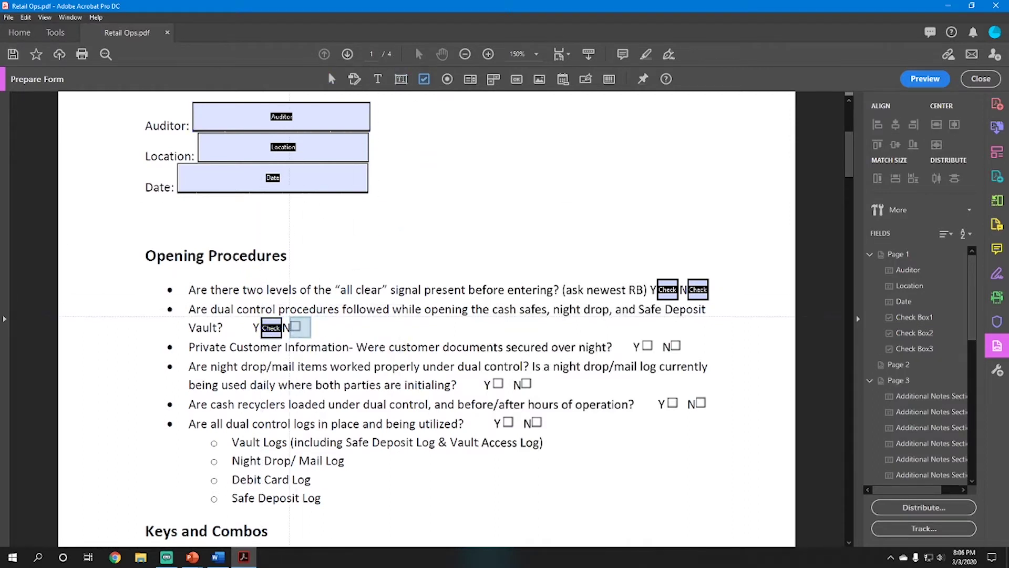
left_click(297, 327)
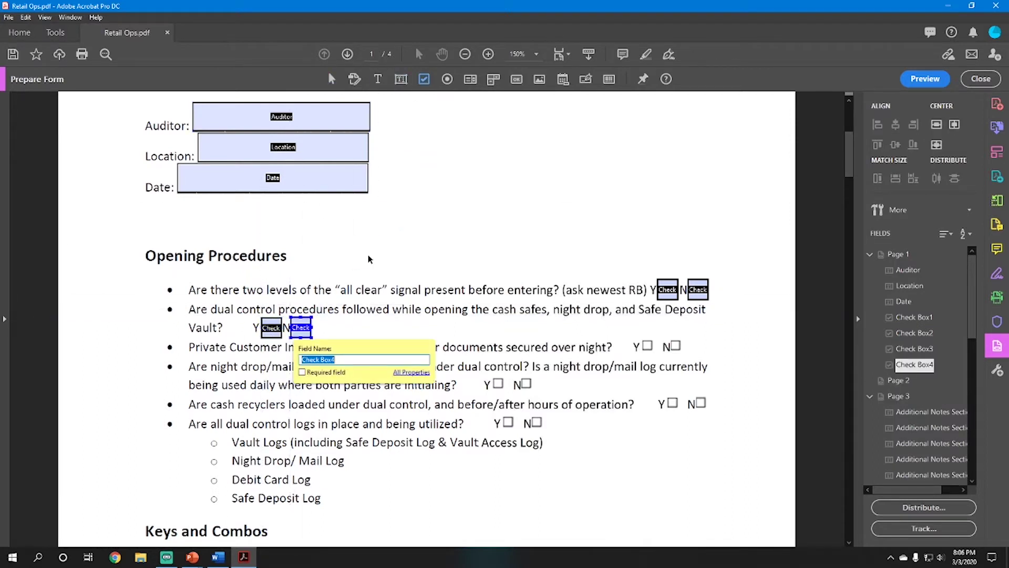
left_click(424, 80)
left_click(651, 345)
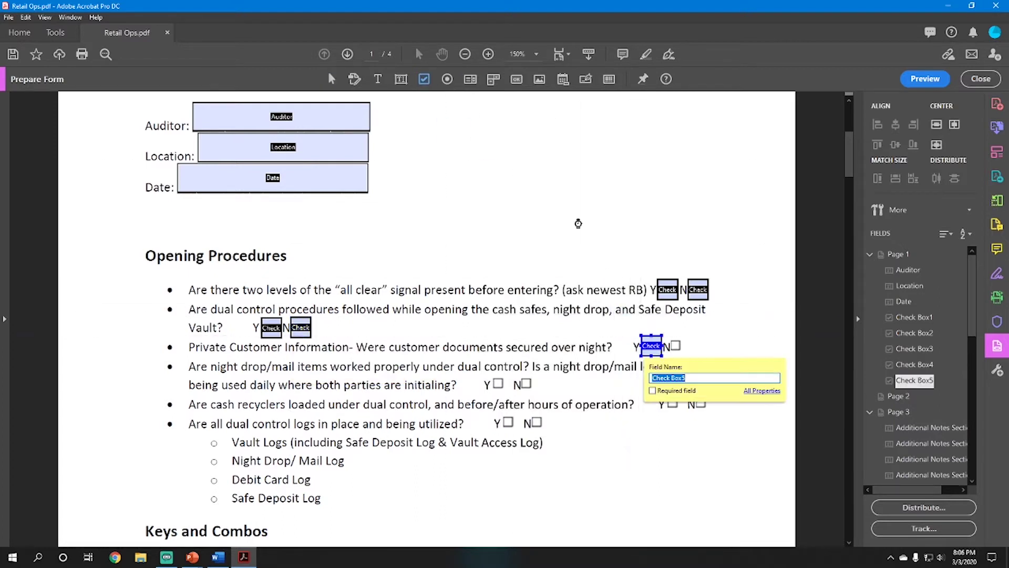
left_click(424, 80)
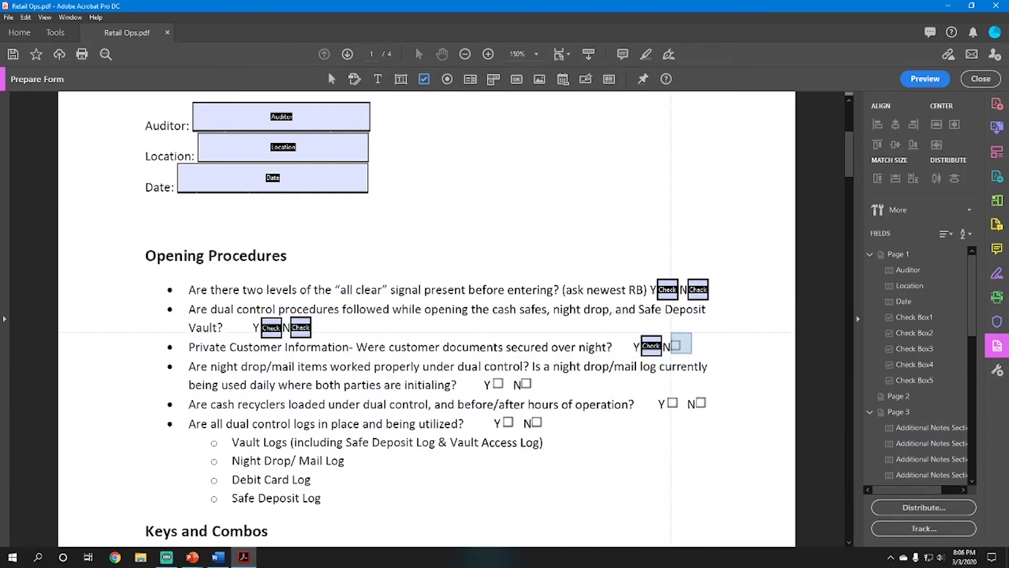
left_click(681, 347)
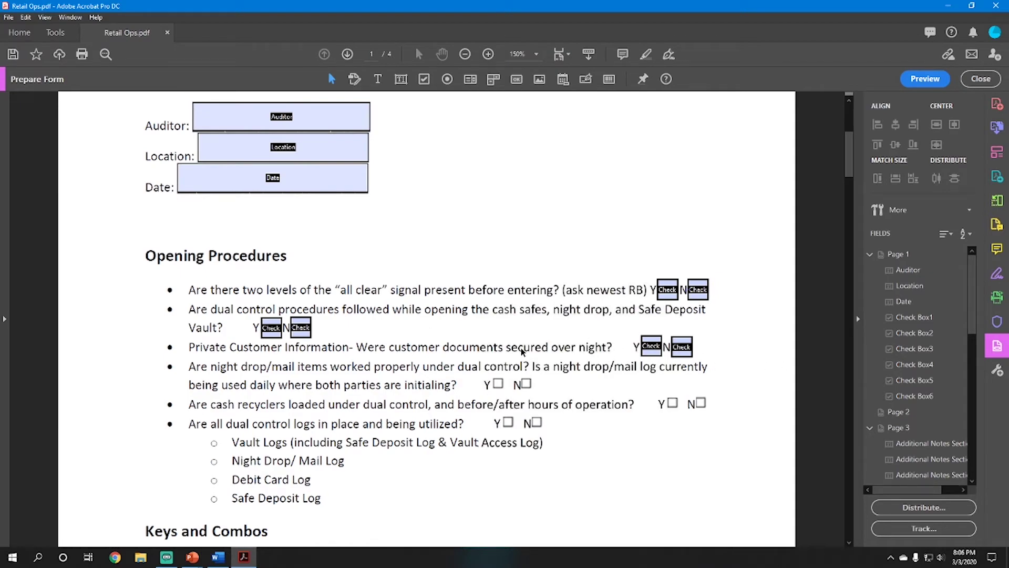
- Look through the remaining Y/N questions and the detected Additional Notes Section fields on the following pages
scroll(522, 351, "down", 3)
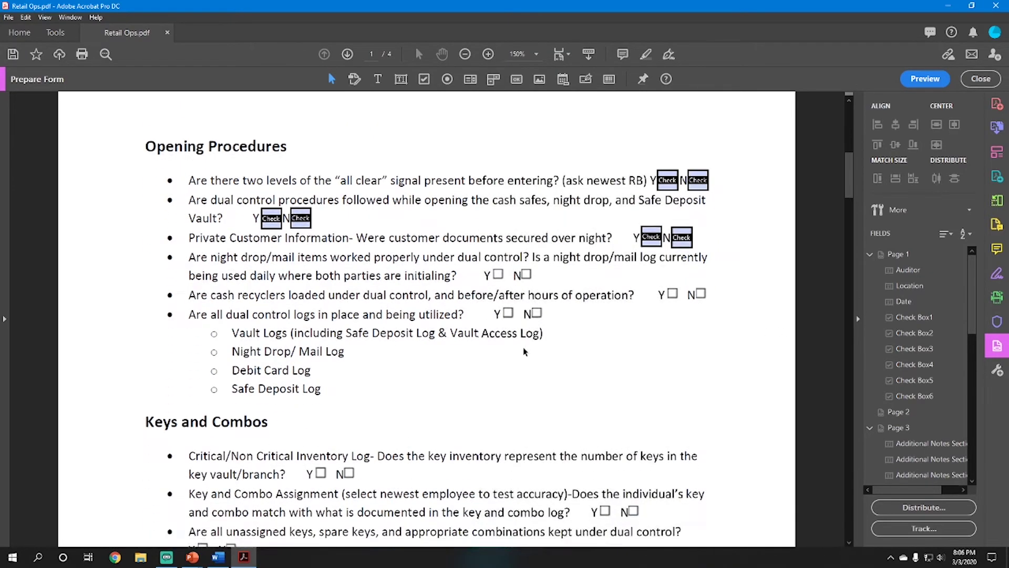
scroll(524, 351, "down", 15)
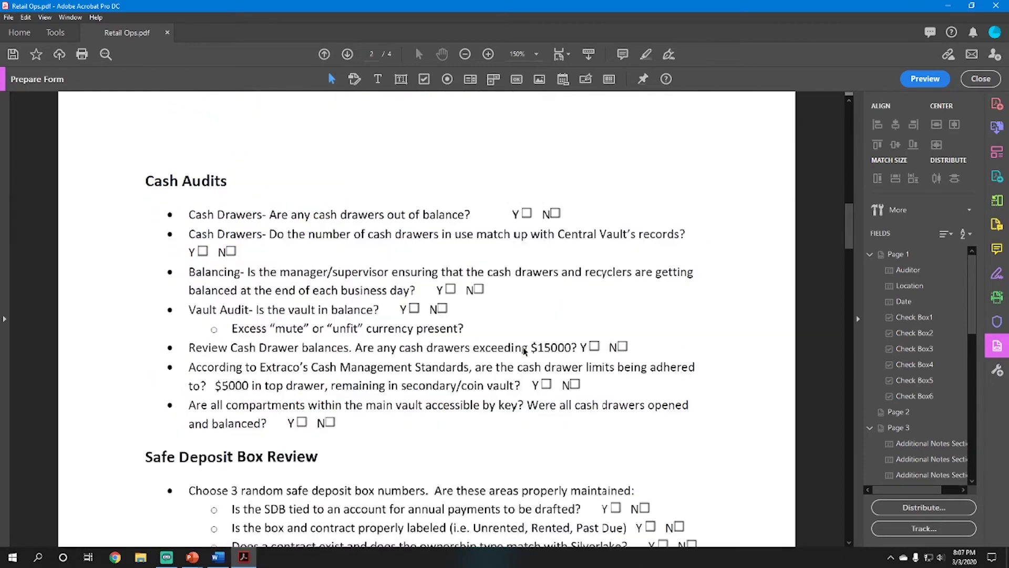
scroll(525, 351, "down", 11)
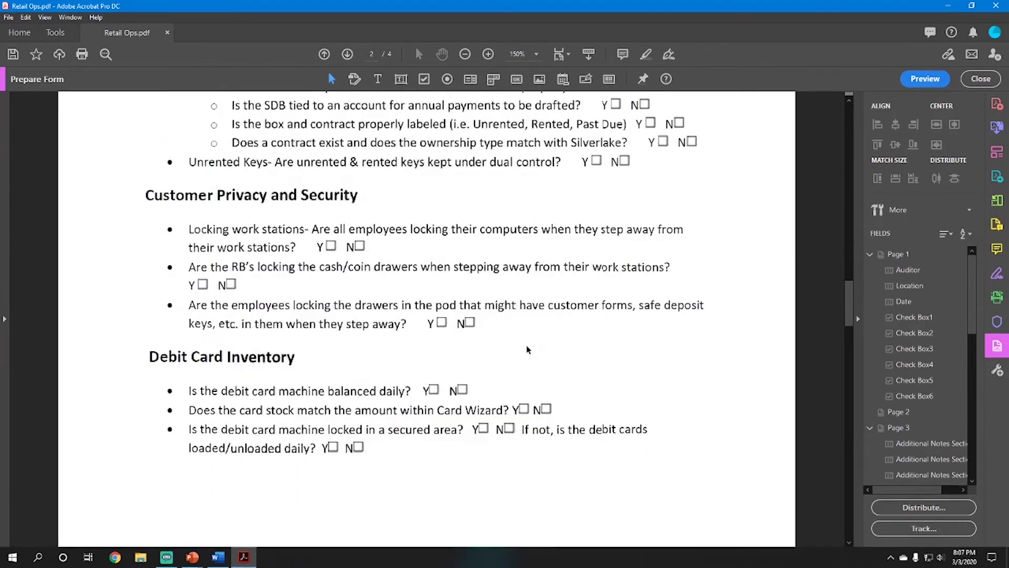
scroll(528, 349, "down", 15)
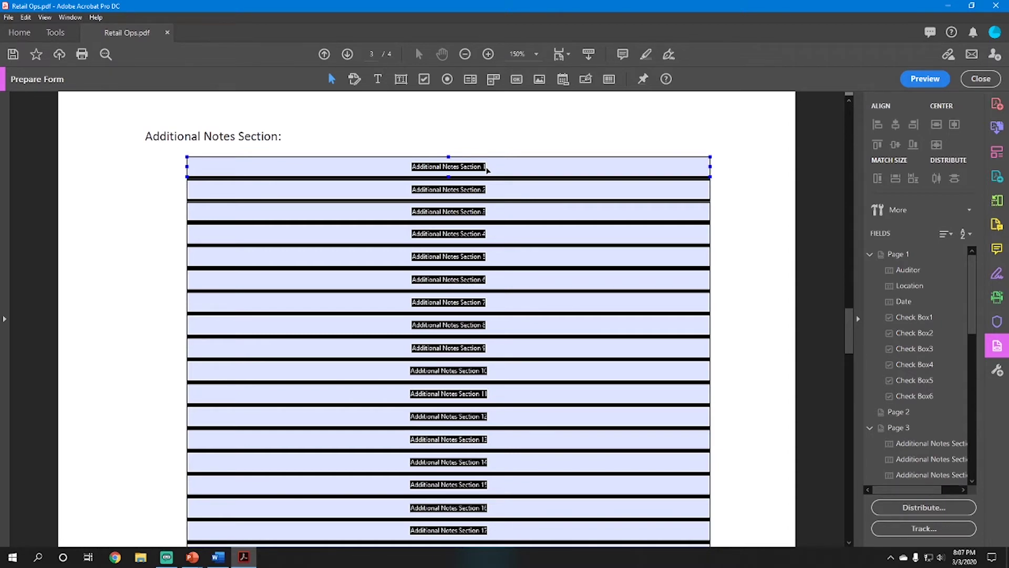
left_click(750, 258)
scroll(750, 258, "up", 1)
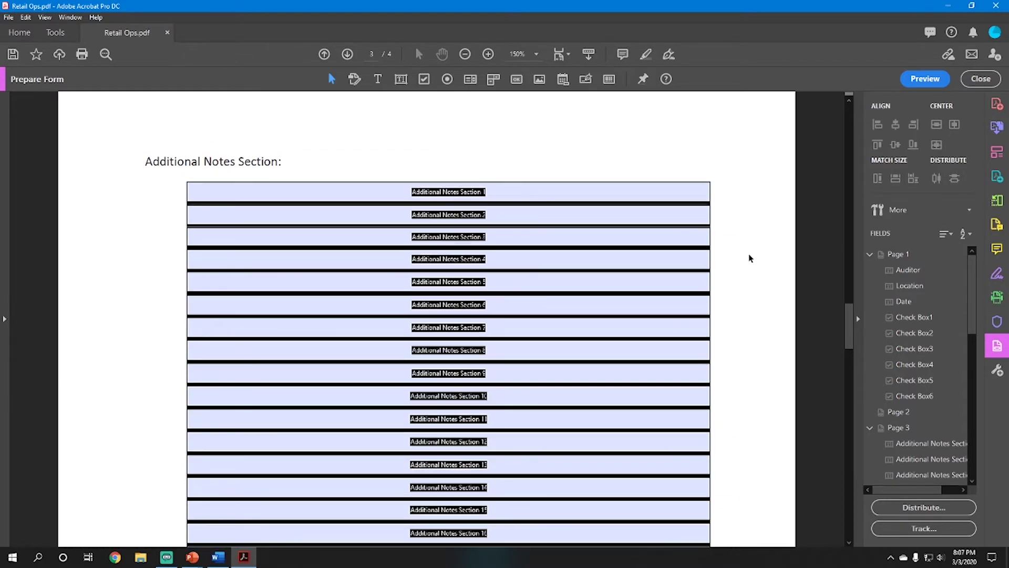
left_click_drag(849, 333, 850, 129)
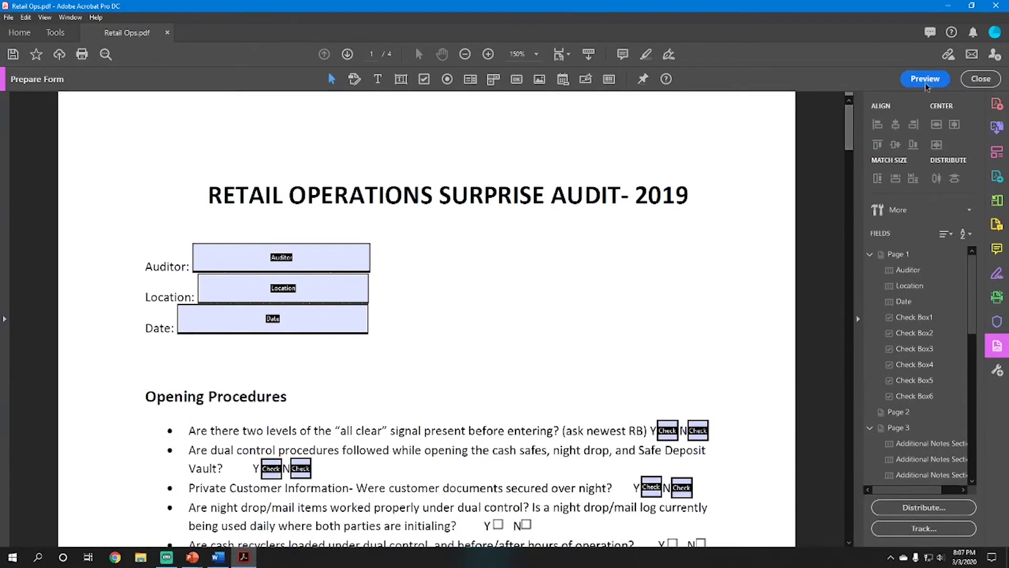
- Preview the form and test the header fields with "adf" for Auditor, "adsf" for Location and "adf" for Date
left_click(925, 79)
left_click(390, 265)
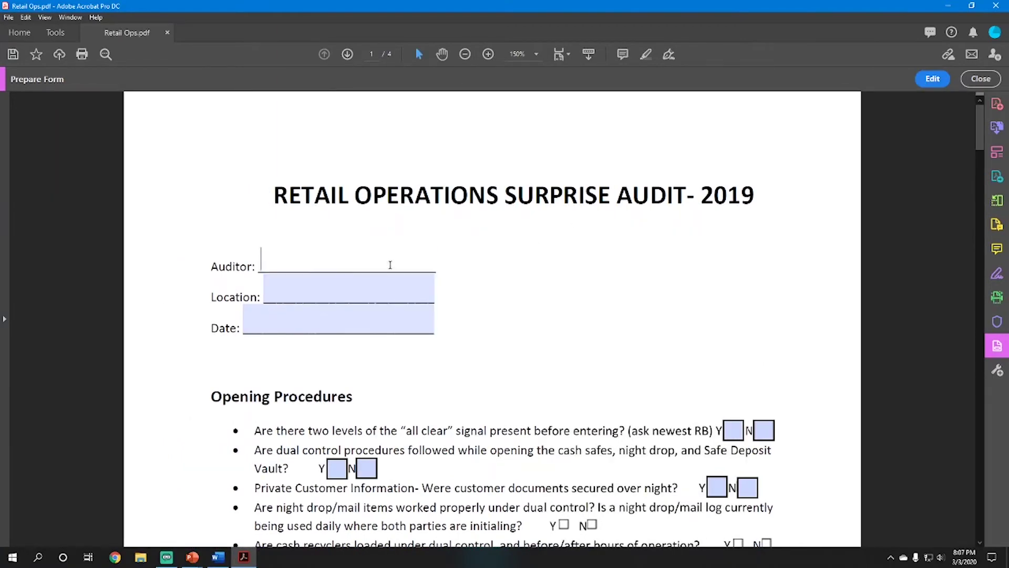
type("adf")
left_click(365, 289)
type("adsf")
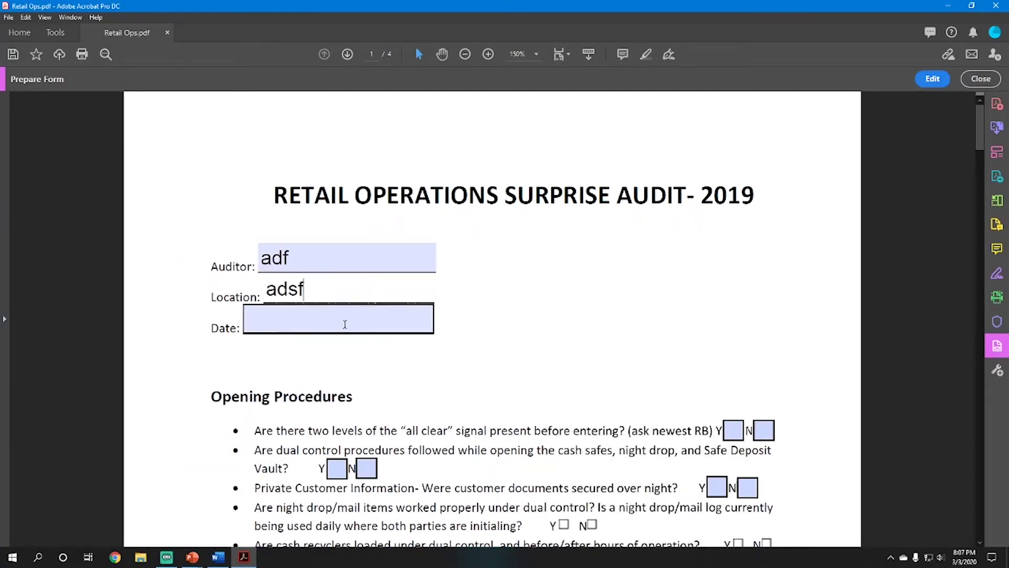
left_click(346, 324)
type("adf")
- Test the N check boxes of the first three Opening Procedures questions by ticking them
scroll(528, 395, "down", 1)
left_click(764, 398)
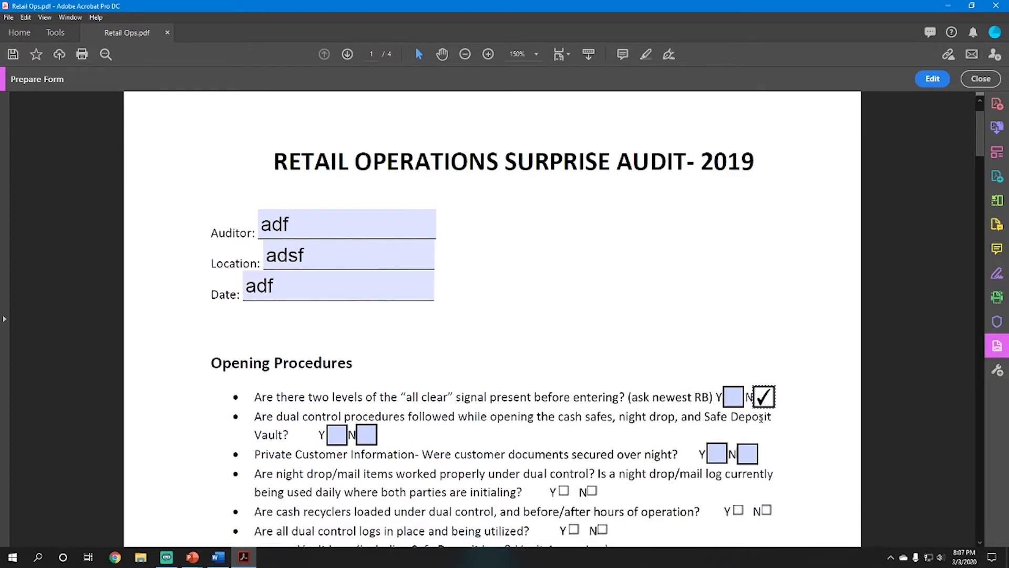
left_click(747, 454)
left_click(367, 443)
- Test the first line of the Additional Notes Section with "asdfadsf" and erase the entry again
scroll(366, 443, "down", 7)
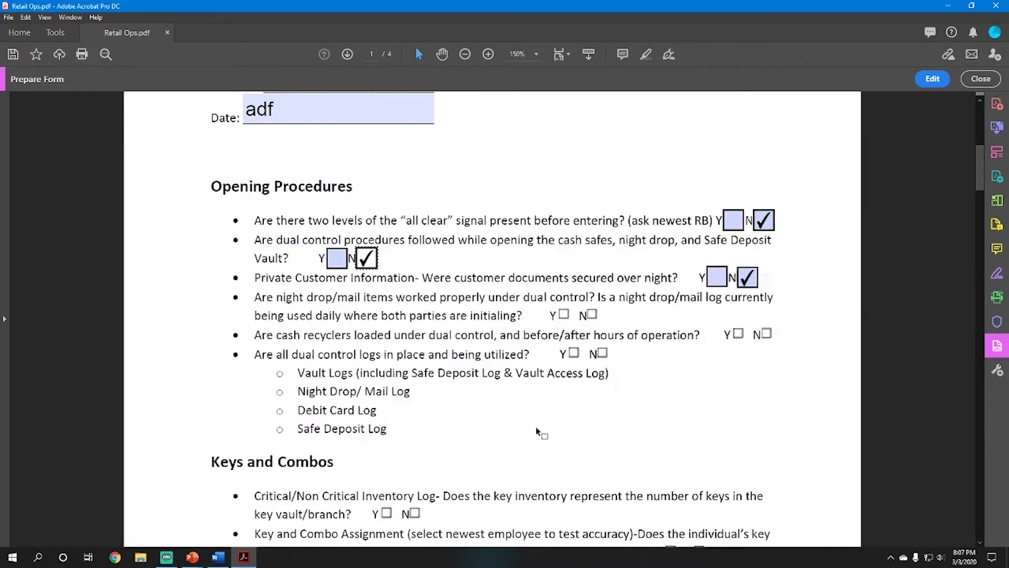
left_click_drag(983, 192, 974, 321)
scroll(603, 427, "down", 2)
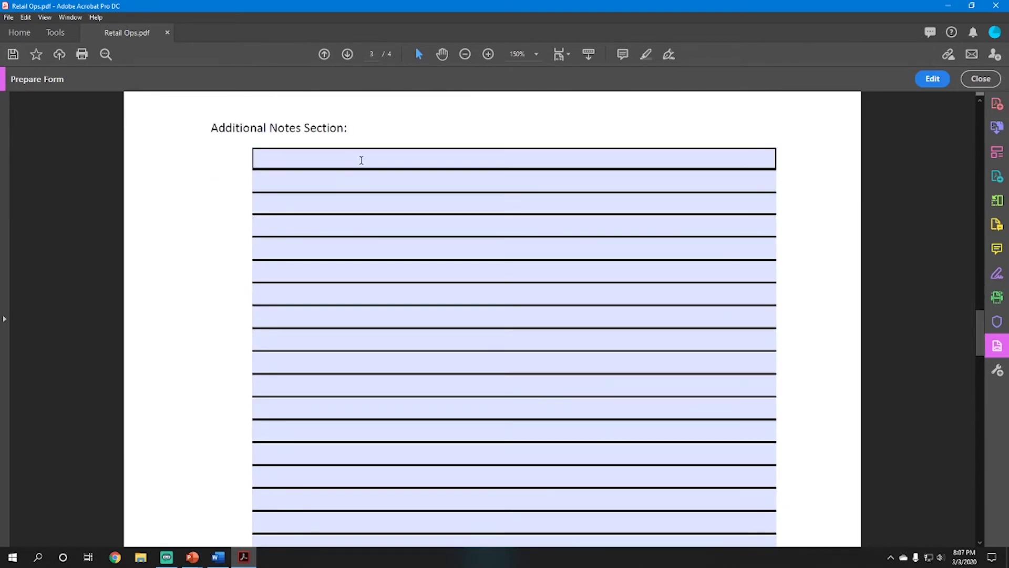
left_click(361, 159)
type("asdfadsf")
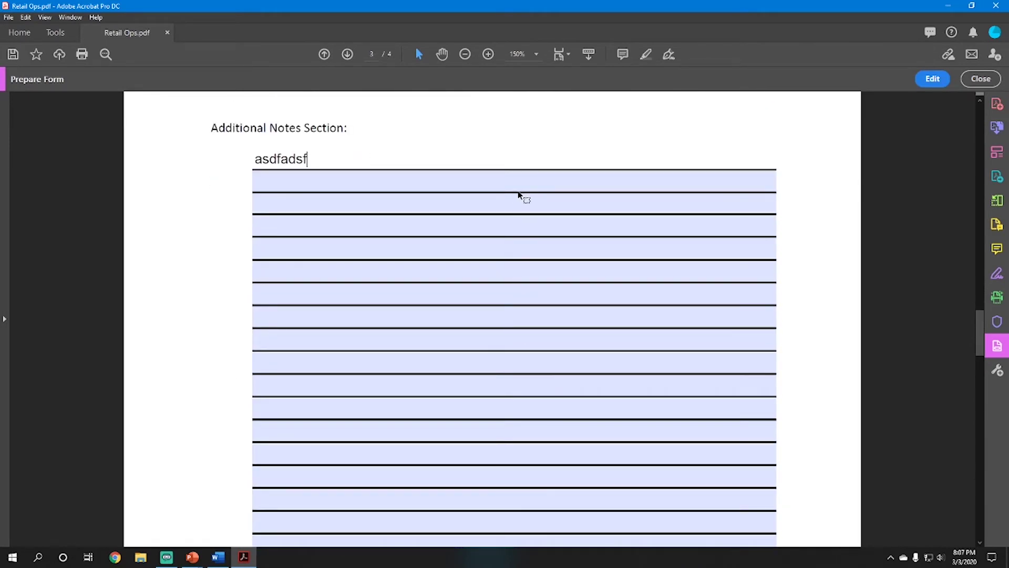
key("BackSpace")
key("BackSpace")
key("BackSpace")
key("BackSpace")
key("BackSpace")
key("BackSpace")
key("BackSpace")
- Untick the N check boxes of the first three Opening Procedures questions
scroll(546, 245, "up", 10)
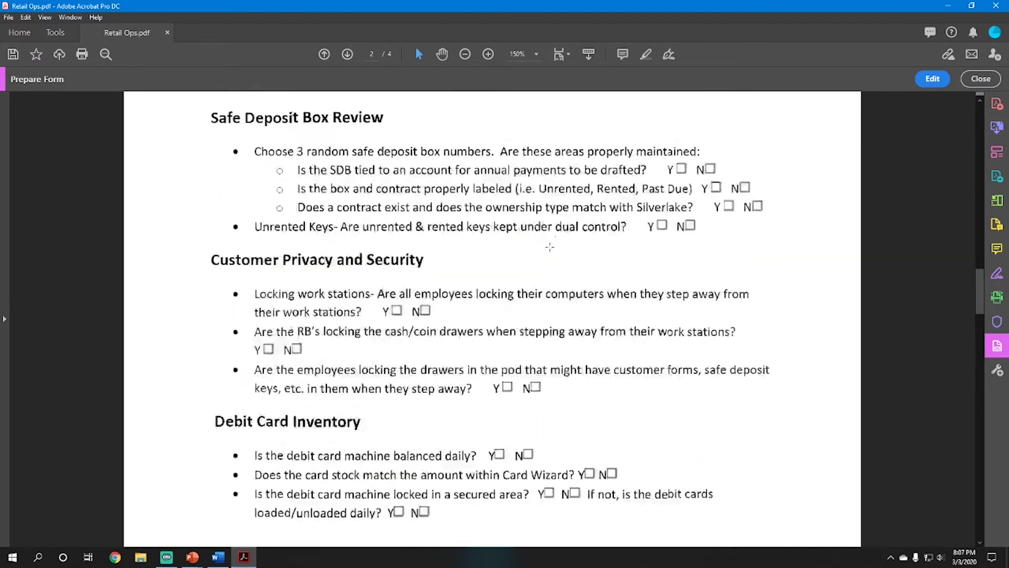
scroll(550, 244, "up", 15)
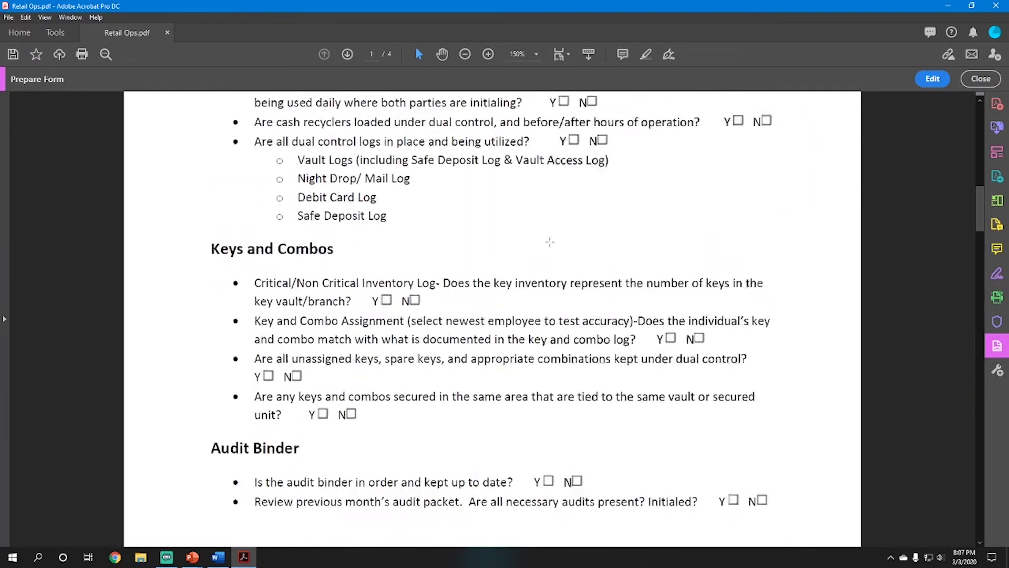
scroll(550, 244, "up", 3)
left_click(747, 258)
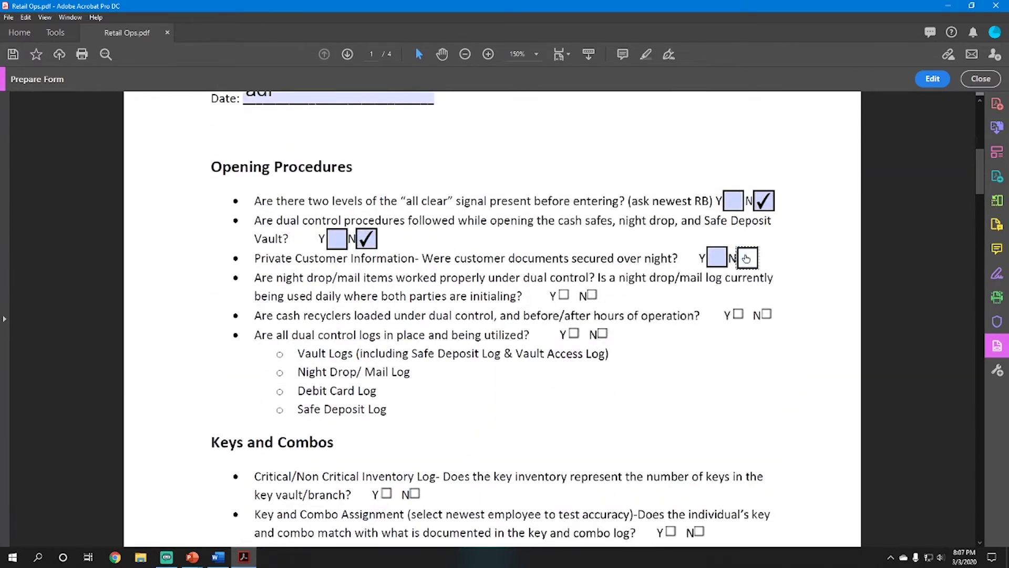
left_click(374, 242)
left_click(757, 209)
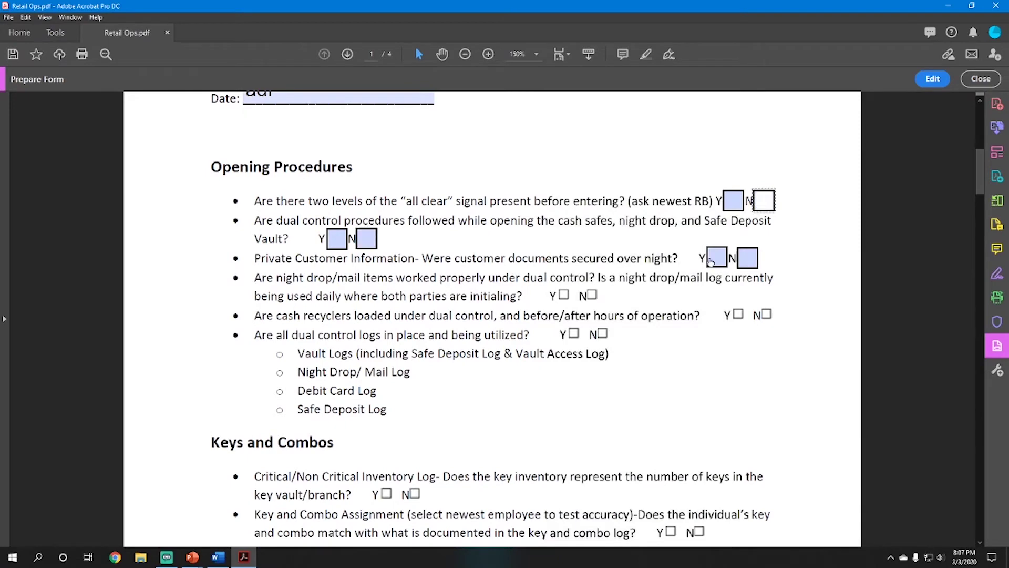
- Clear the test text from the Date, Location and Auditor fields
scroll(459, 267, "up", 4)
left_click(332, 231)
double_click(270, 226)
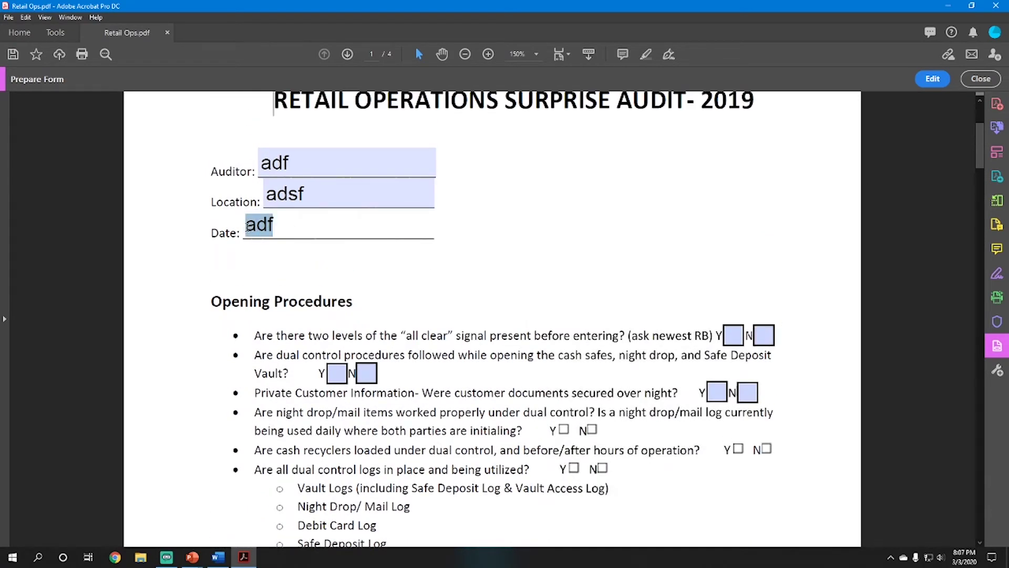
key("BackSpace")
left_click_drag(305, 195, 264, 194)
key("BackSpace")
double_click(305, 165)
key("BackSpace")
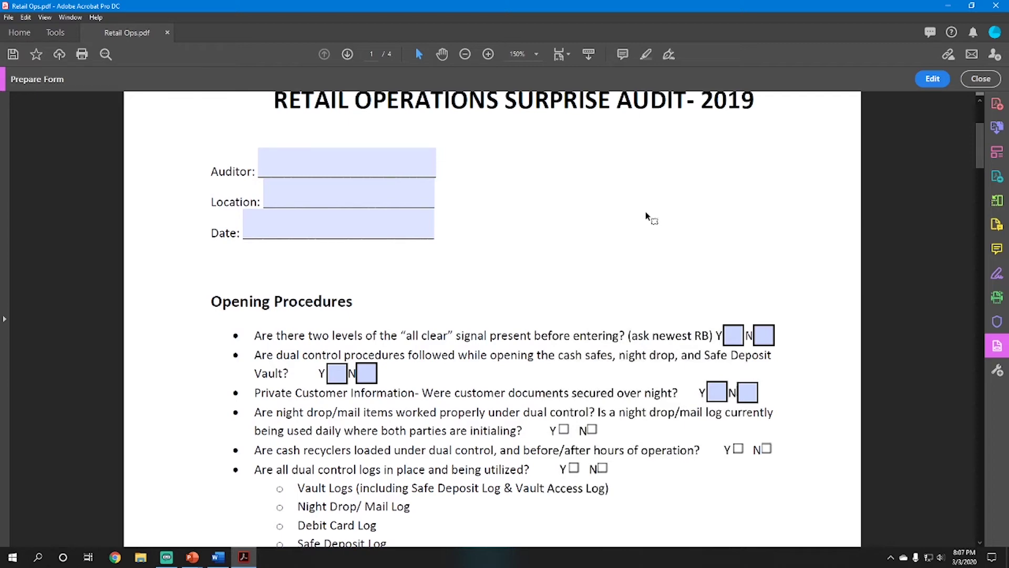
- Close Prepare Form and save the form to the Desktop as Retail Ops.pdf, replacing the existing file
left_click(981, 78)
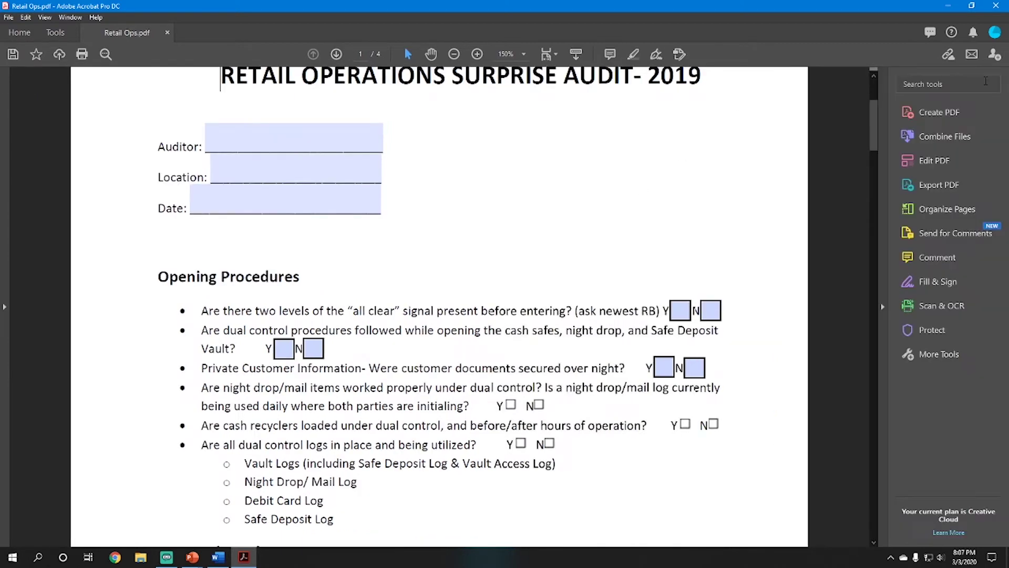
left_click(8, 17)
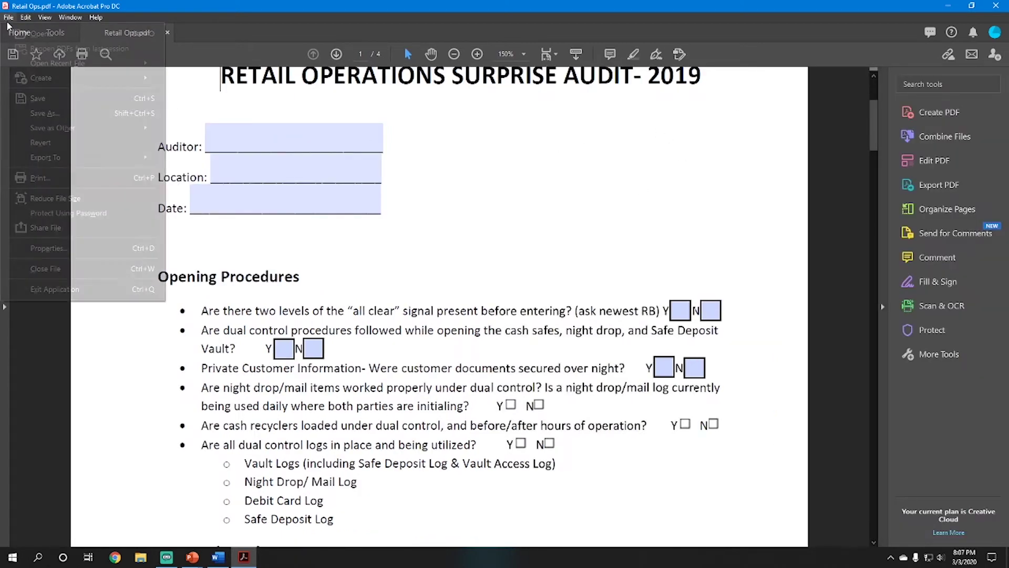
left_click(32, 113)
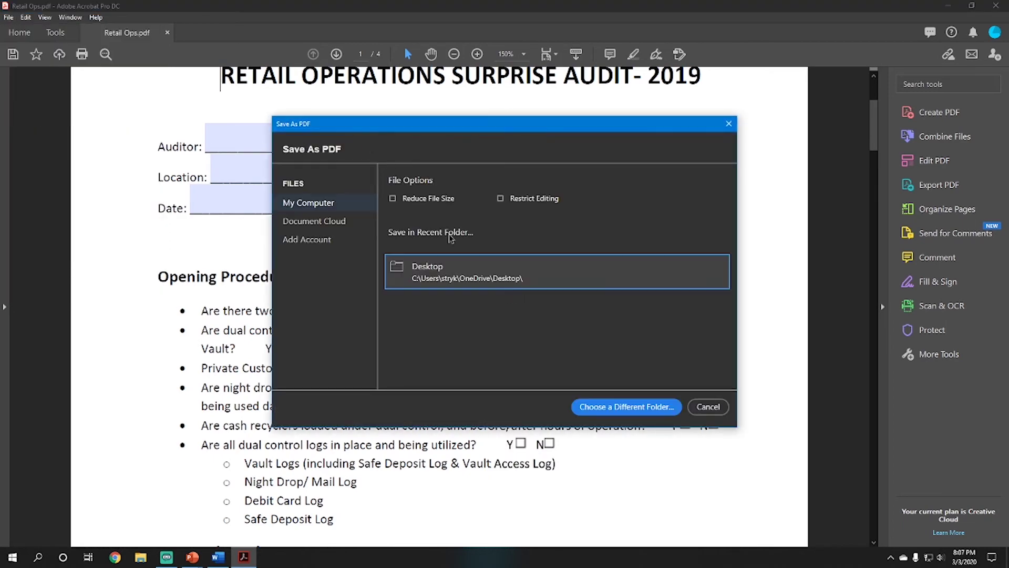
left_click(492, 274)
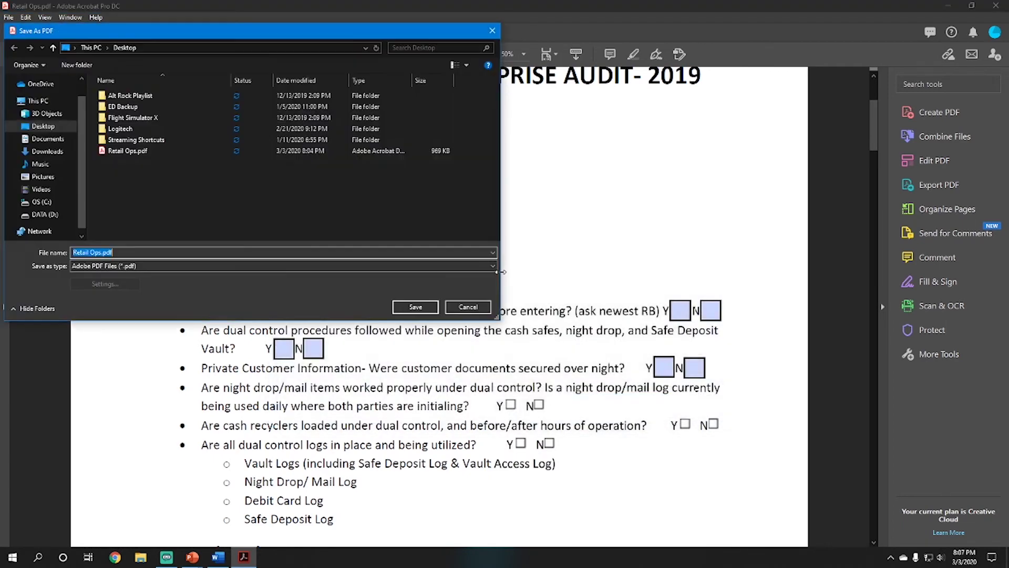
left_click(127, 254)
key("BackSpace")
left_click(415, 306)
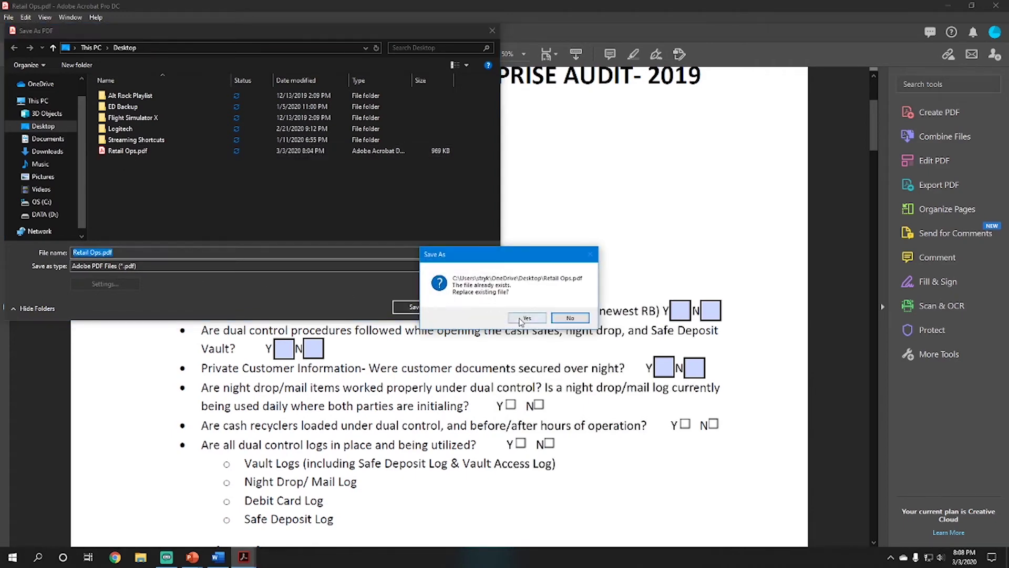
left_click(526, 318)
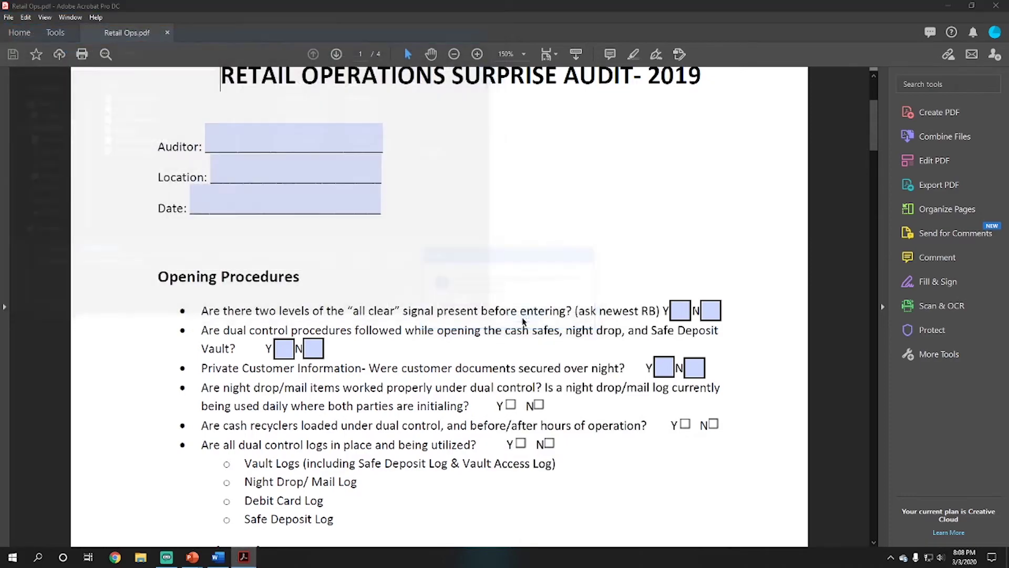
- Close Acrobat and reopen the saved Retail Ops.pdf from the desktop
left_click(997, 6)
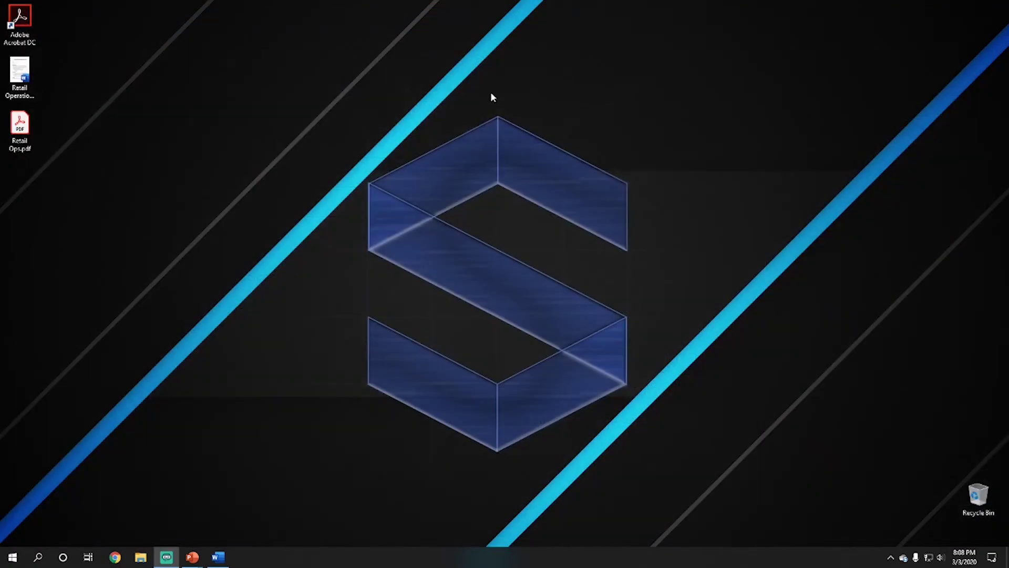
left_click(19, 138)
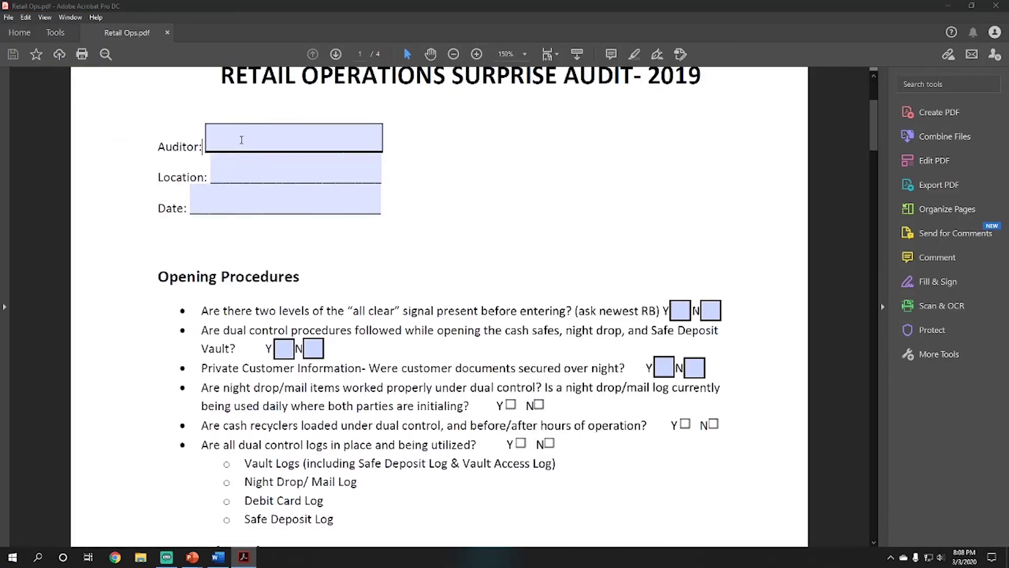
- Fill in the Auditor field with the auditor's first name, Location with San Antonio, and Date with March 3, 2020
left_click(241, 140)
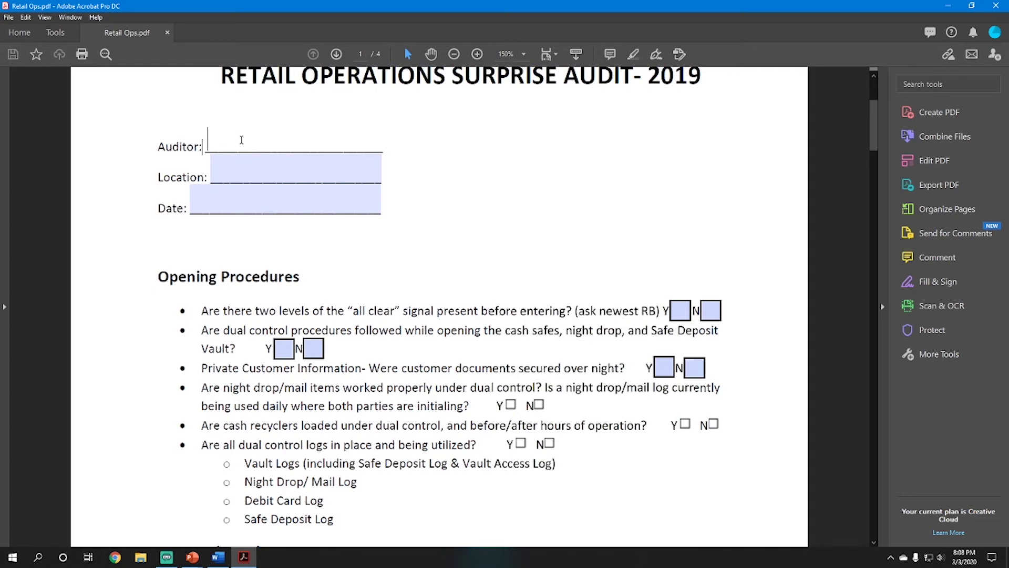
type("Jack")
left_click(284, 164)
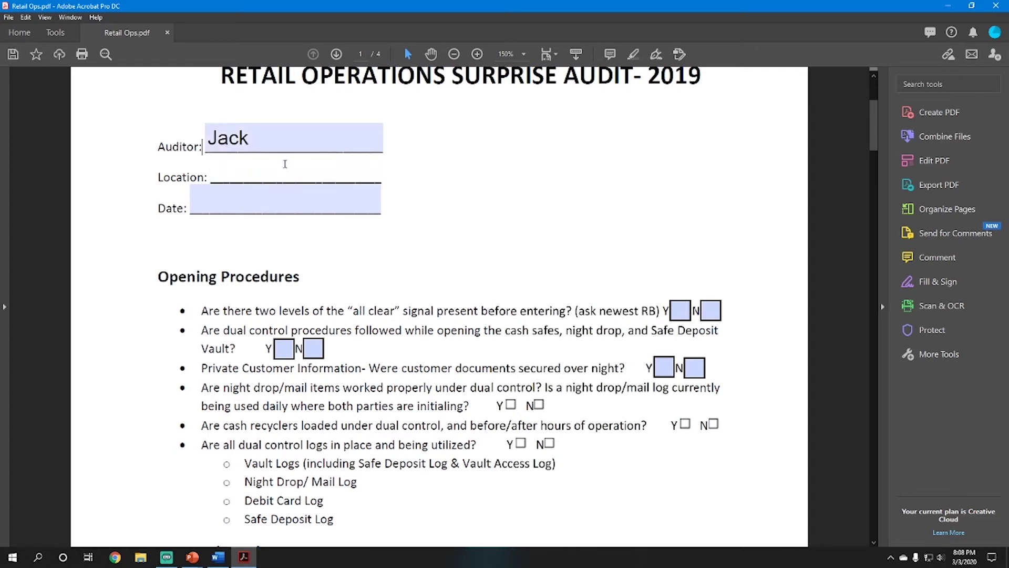
type("San Antonio")
left_click(275, 206)
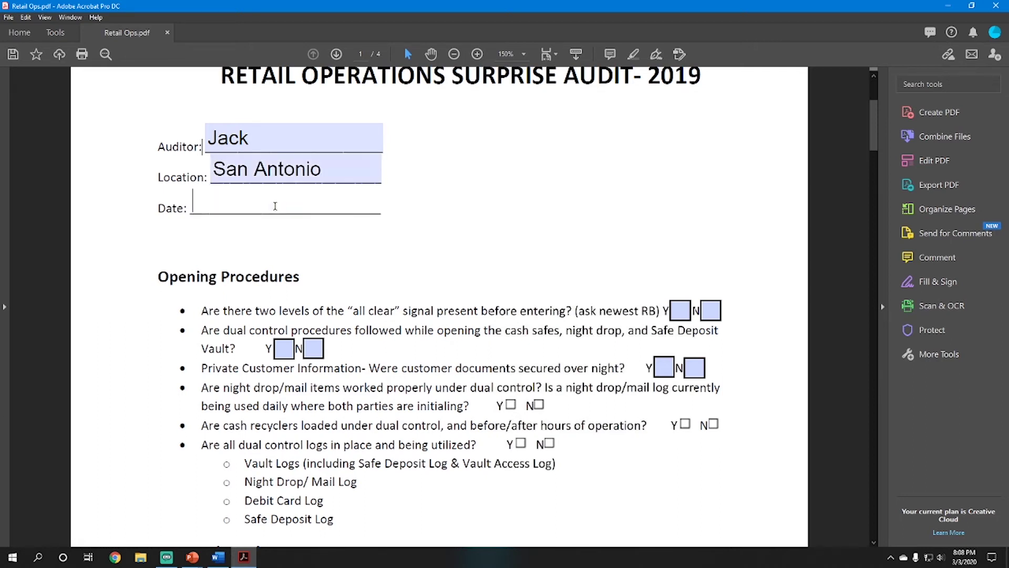
type("March 2,")
key("BackSpace")
key("BackSpace")
type("3, 2020")
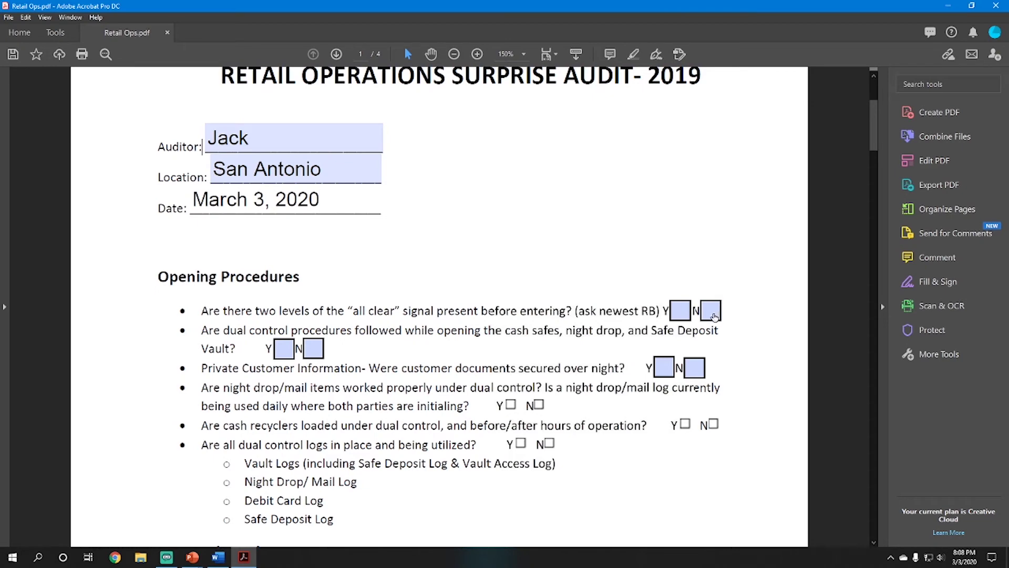
- Answer the first three Opening Procedures questions by ticking N for the first, Y for the second and N for the third
left_click(711, 311)
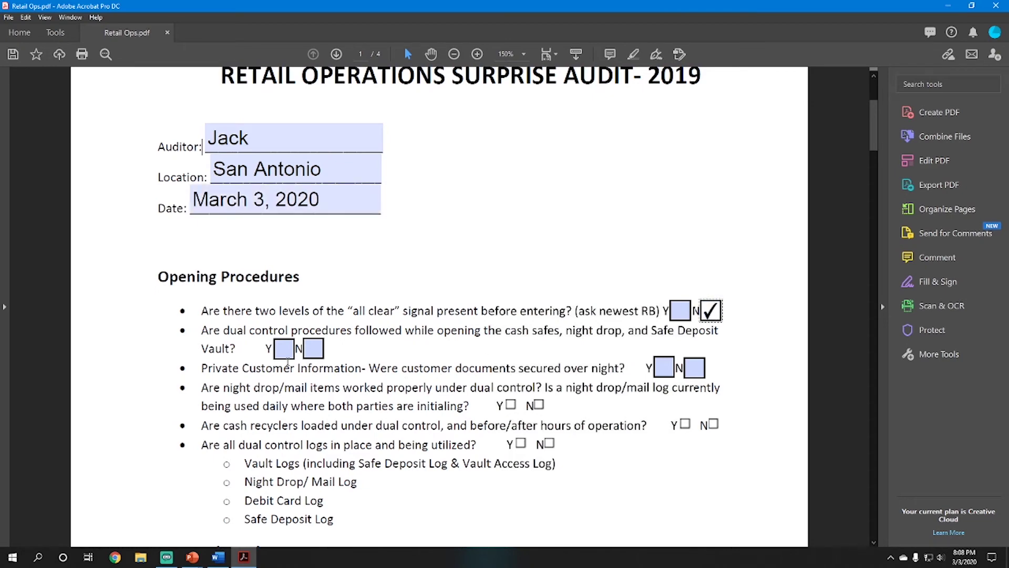
left_click(286, 351)
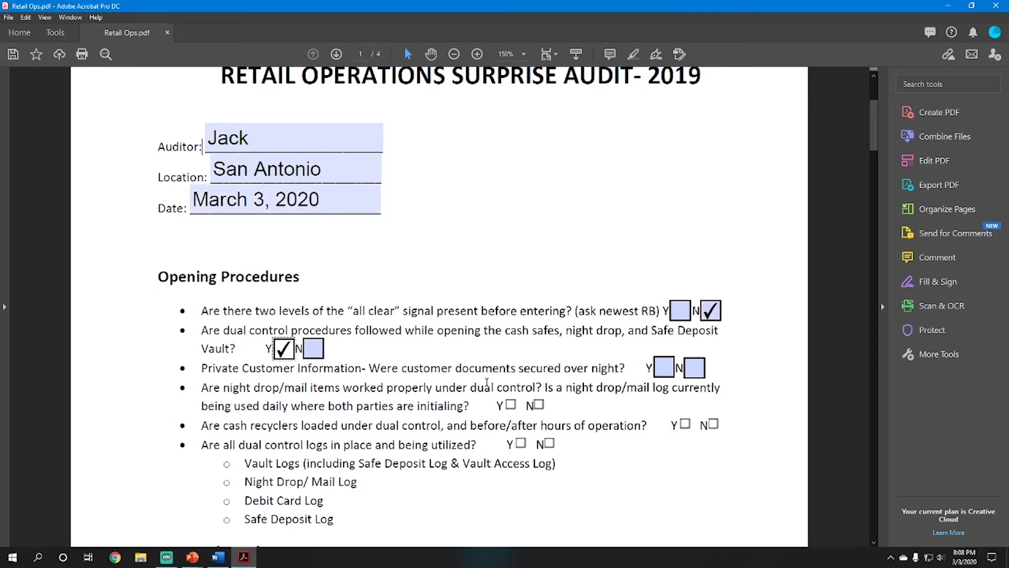
left_click(695, 373)
- Enter "My Notes Here" on the first line of the Additional Notes Section on page 3
scroll(695, 373, "down", 10)
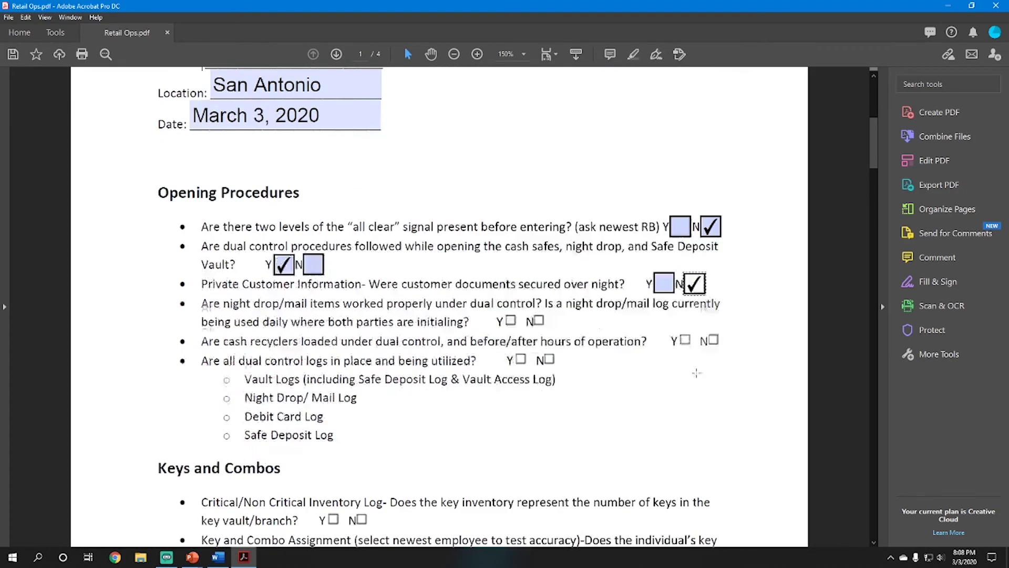
scroll(696, 394, "down", 10)
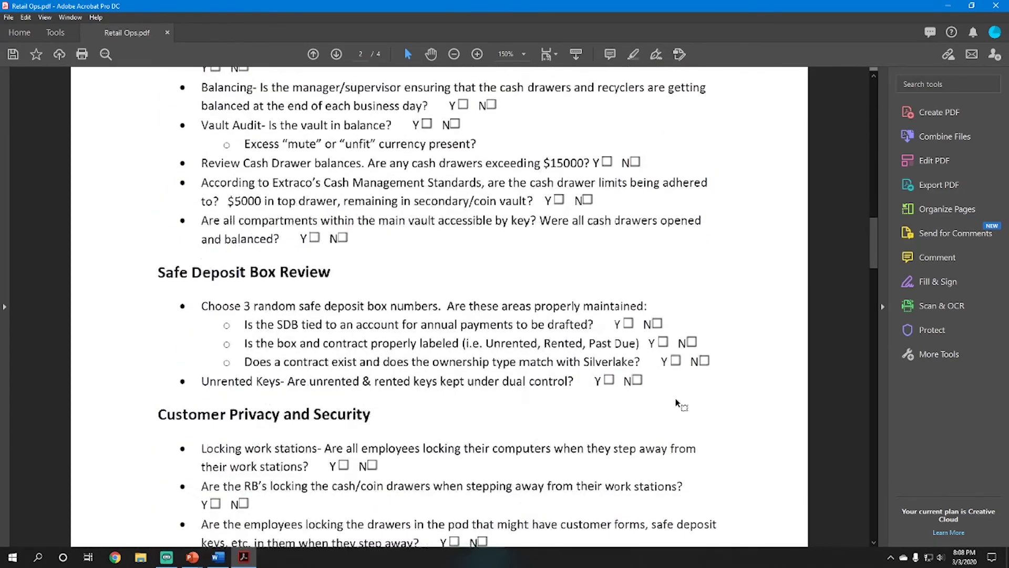
scroll(662, 418, "down", 8)
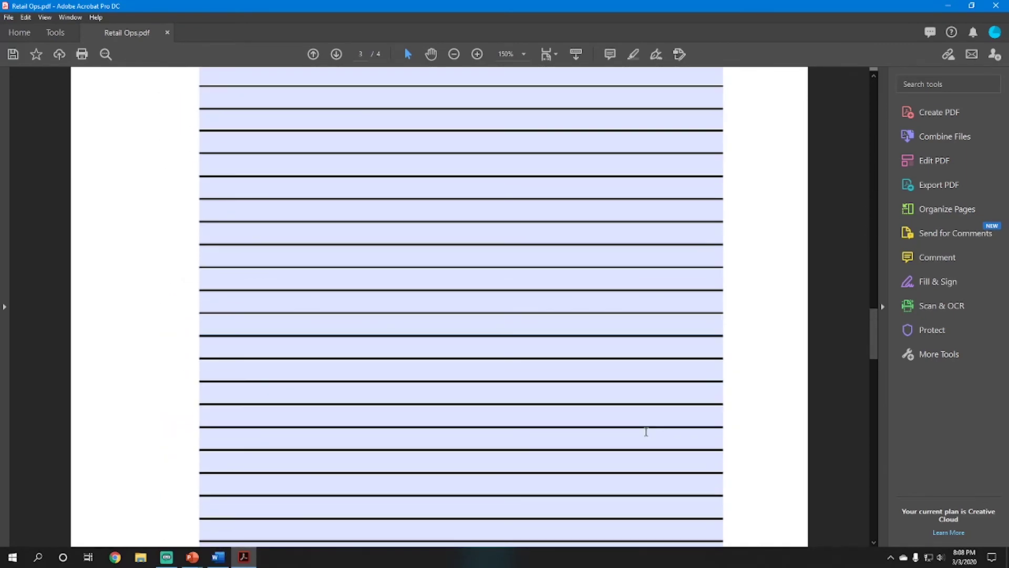
scroll(368, 214, "up", 4)
left_click(313, 135)
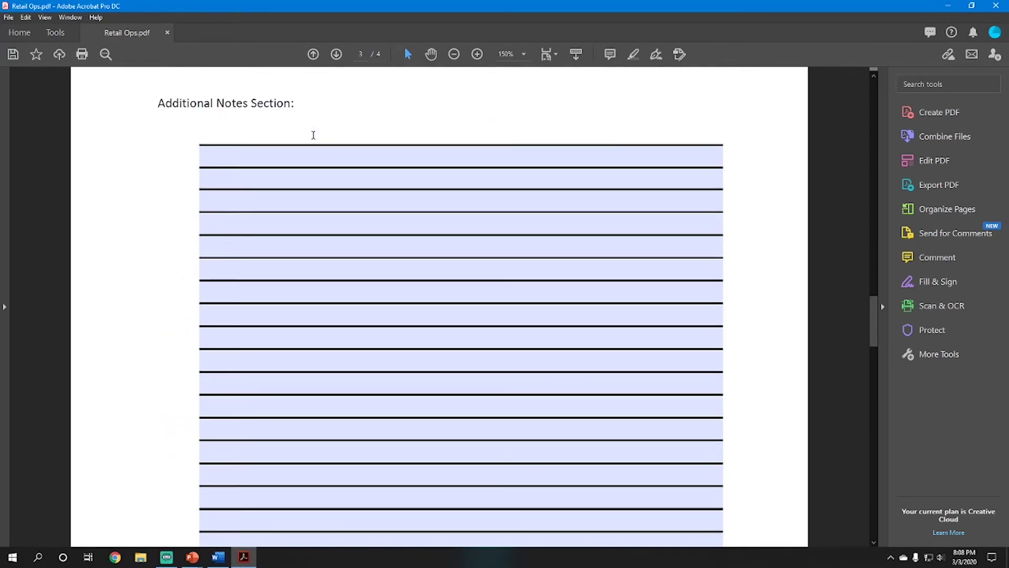
type("My Notes Here")
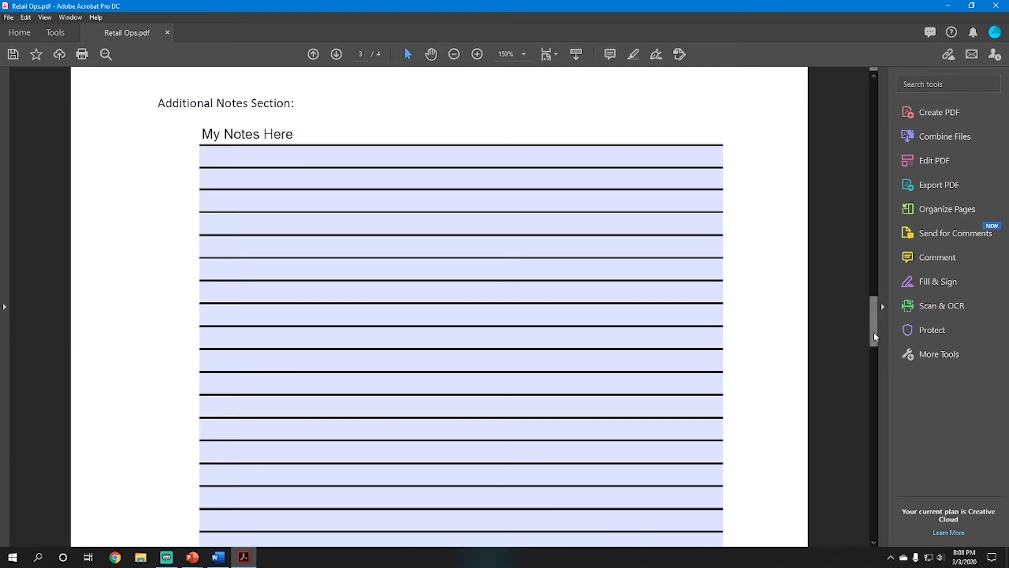
- Save the completed form in Documents as a PDF named Retail Ops - plus the auditor's first name, and close Acrobat
left_click_drag(875, 336, 877, 103)
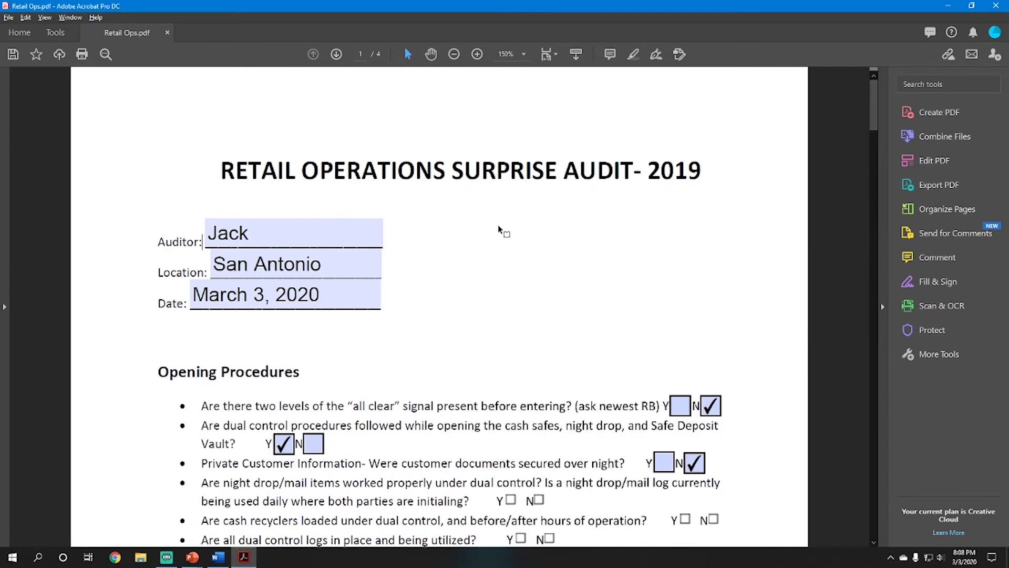
key("alt+f")
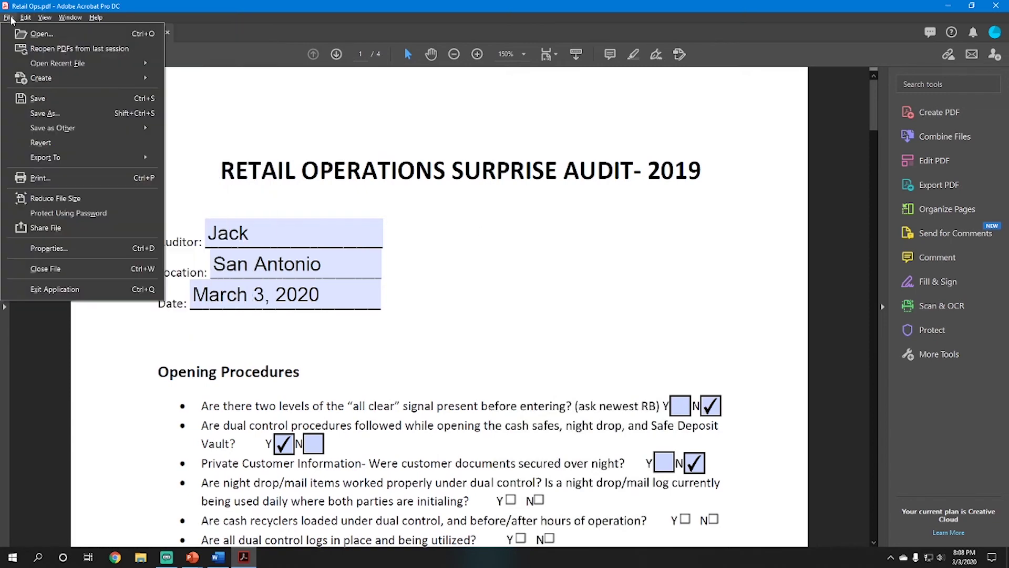
left_click(41, 114)
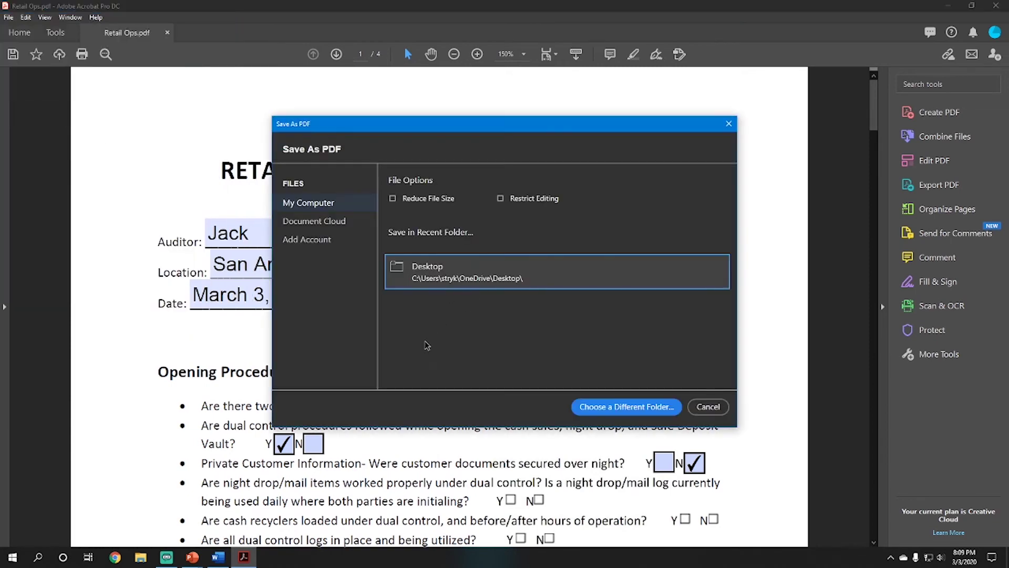
left_click(613, 395)
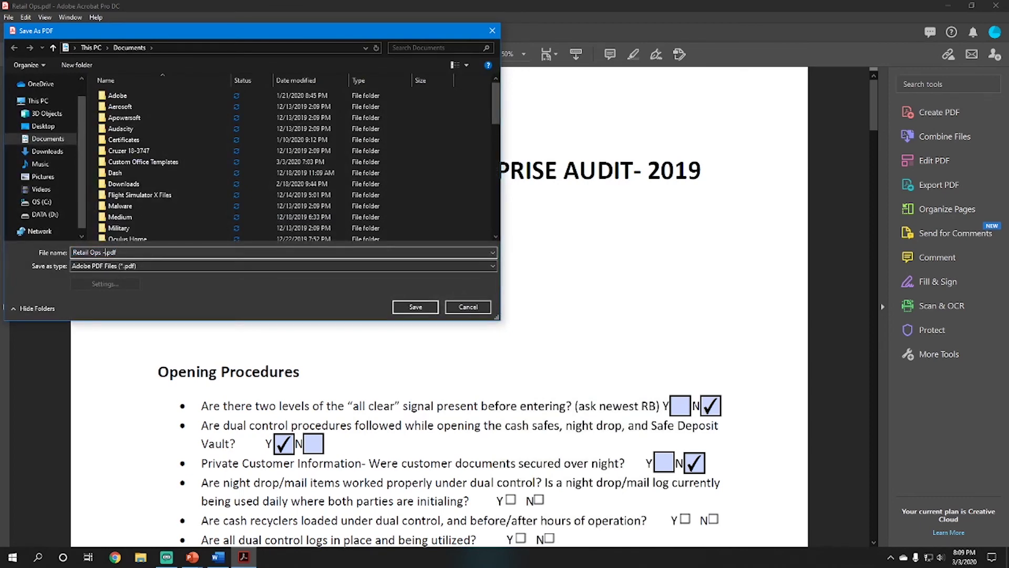
key("Return")
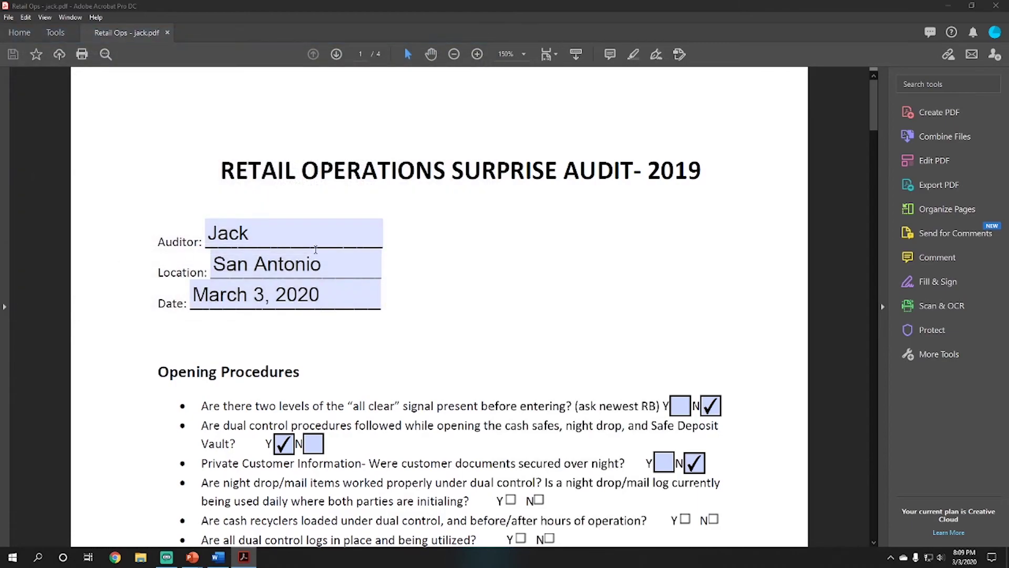
left_click(995, 6)
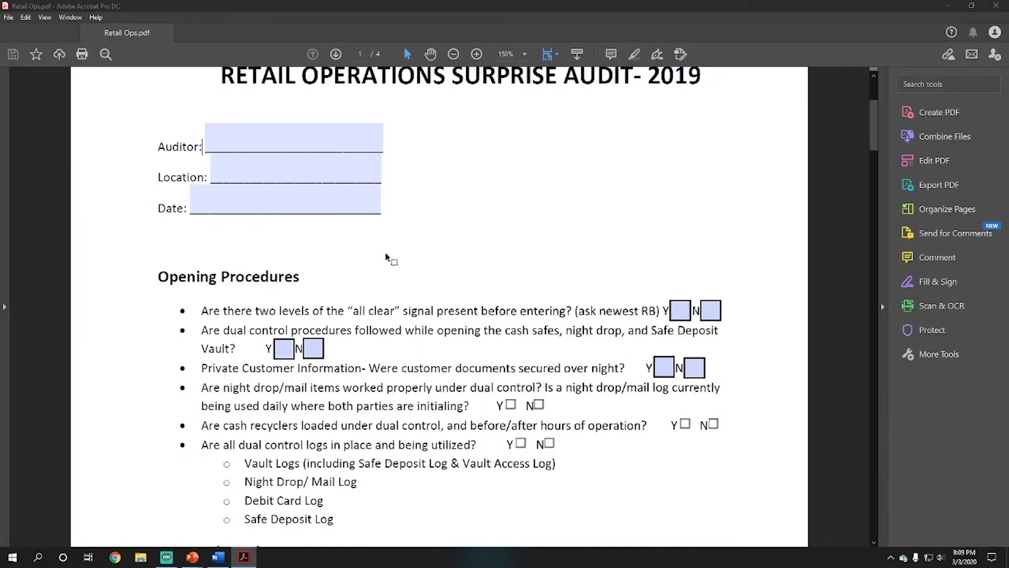
- Fill in the blank Retail Ops.pdf form with the auditor's first name, SATX as Location and Today as Date
left_click(280, 132)
type("Jack")
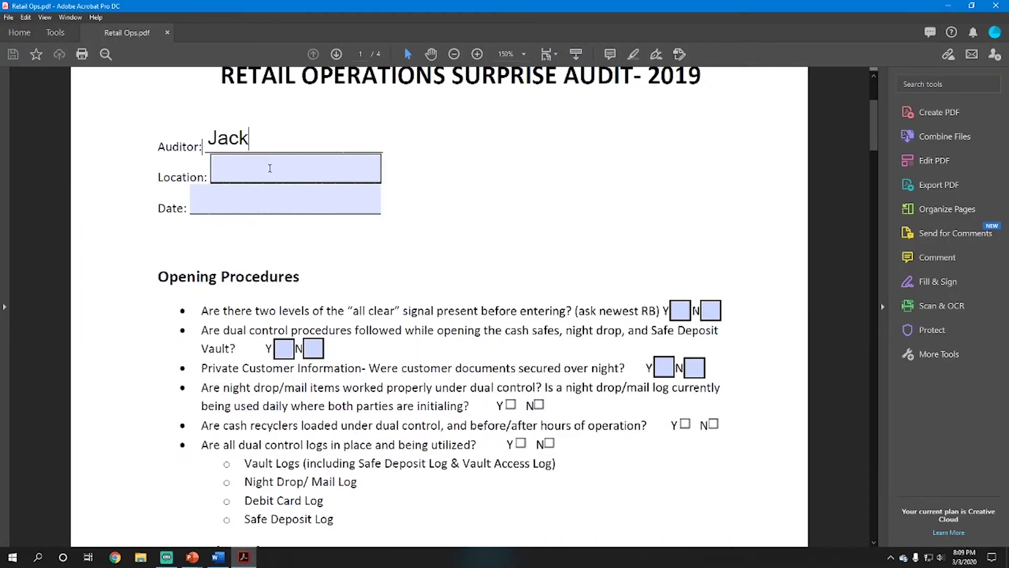
left_click(270, 168)
type("SATX")
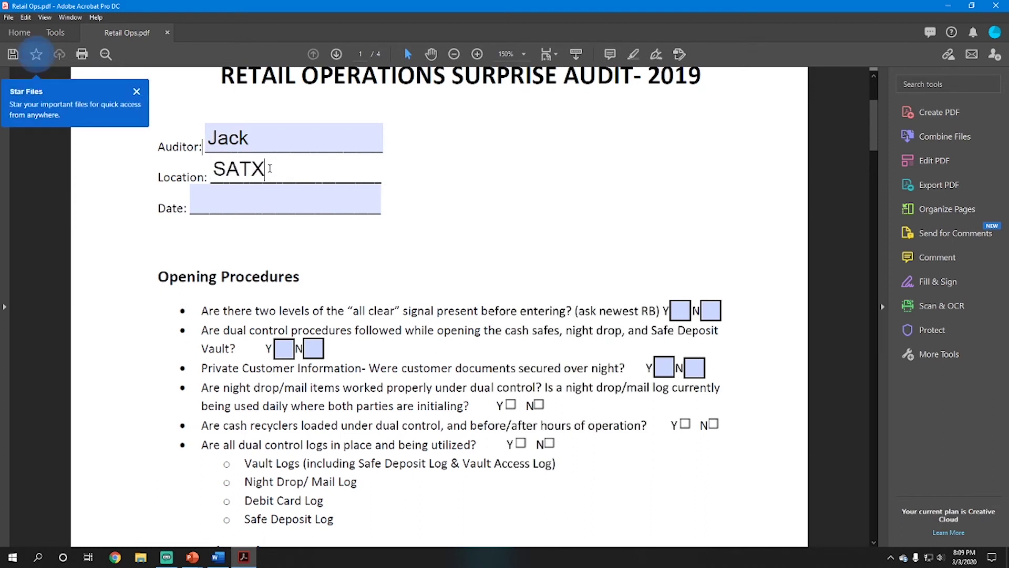
left_click(249, 208)
type("Today")
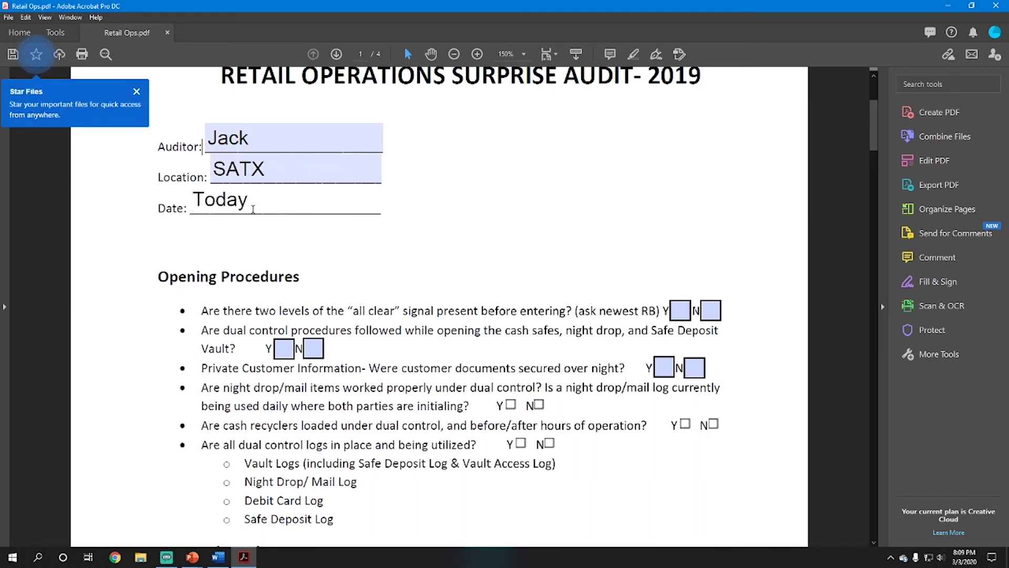
- Tick the N check boxes of the first three Opening Procedures questions
left_click(711, 311)
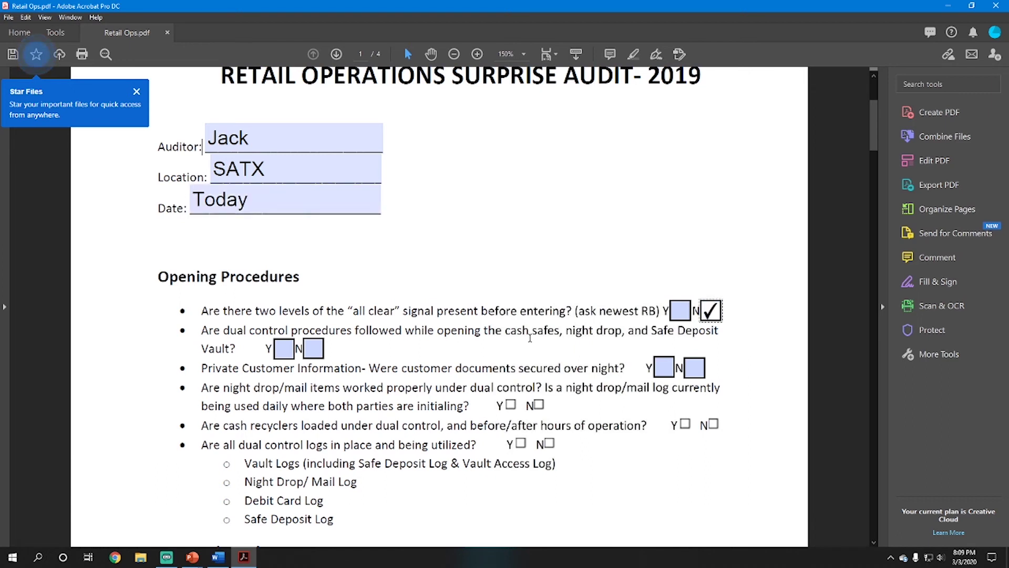
left_click(313, 349)
left_click(694, 367)
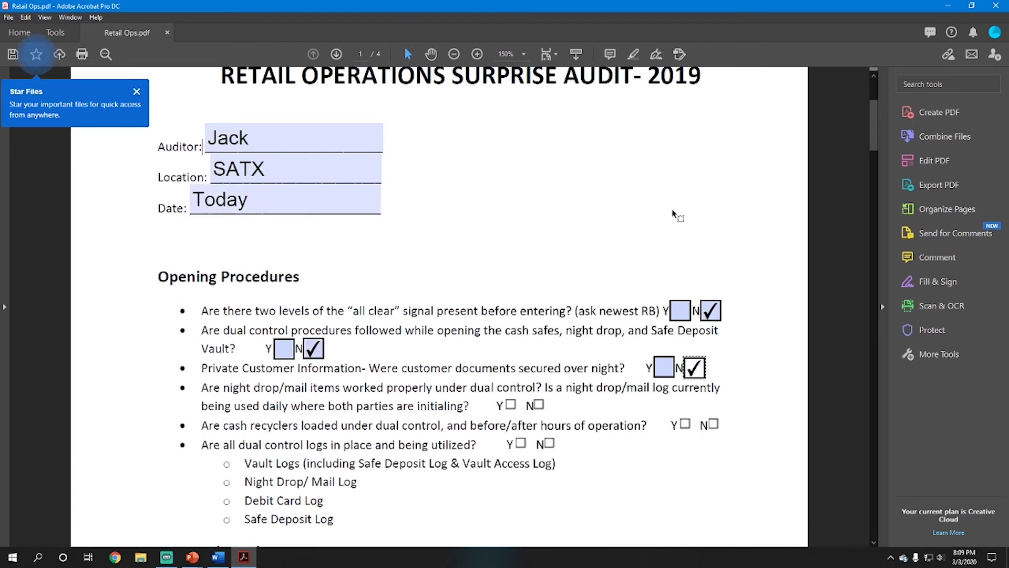
- Save the filled form to the Desktop as Retail Ops - plus the auditor's first name, and dismiss the Star Files tip
left_click(8, 17)
left_click(46, 113)
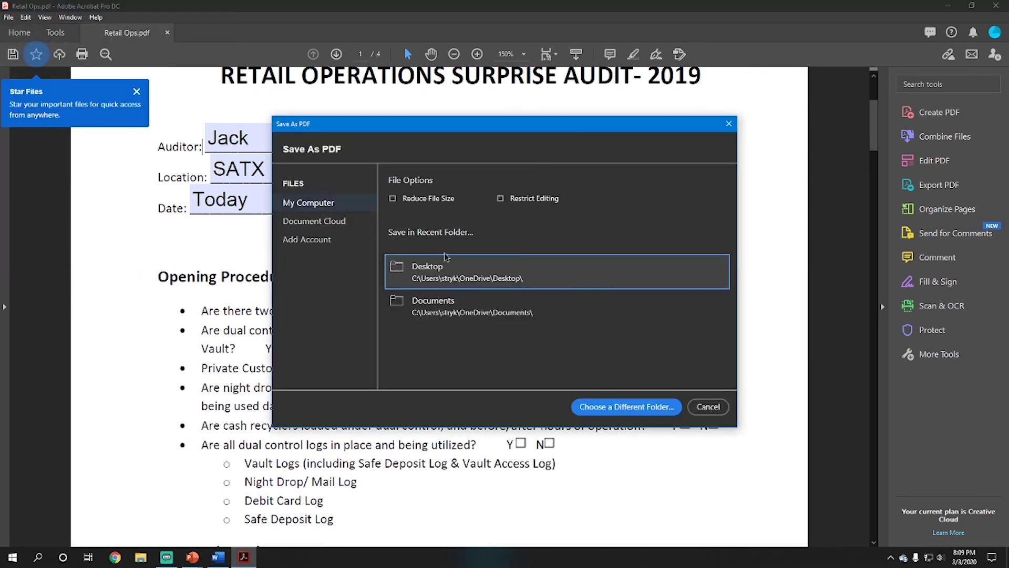
left_click(531, 276)
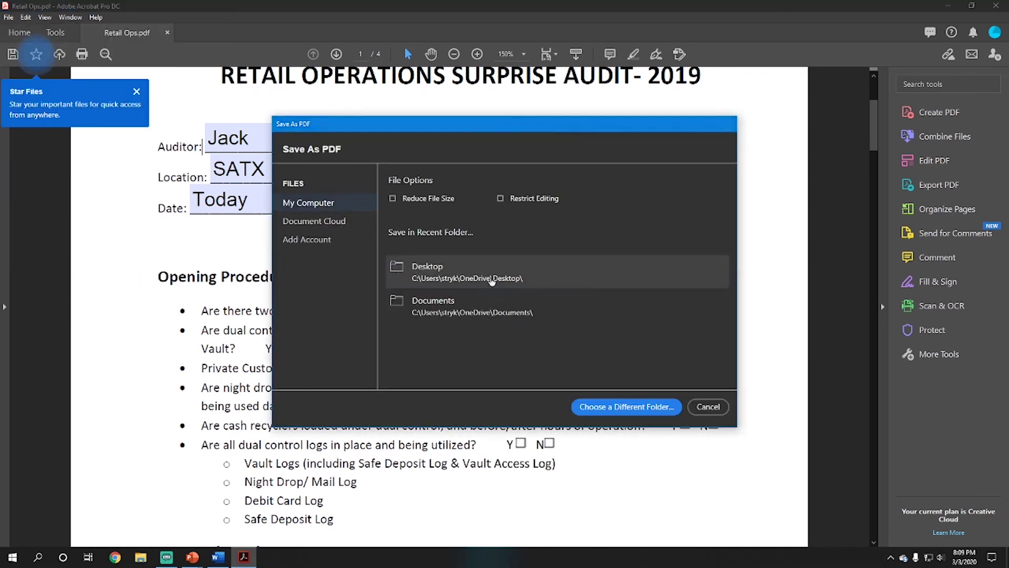
left_click(148, 254)
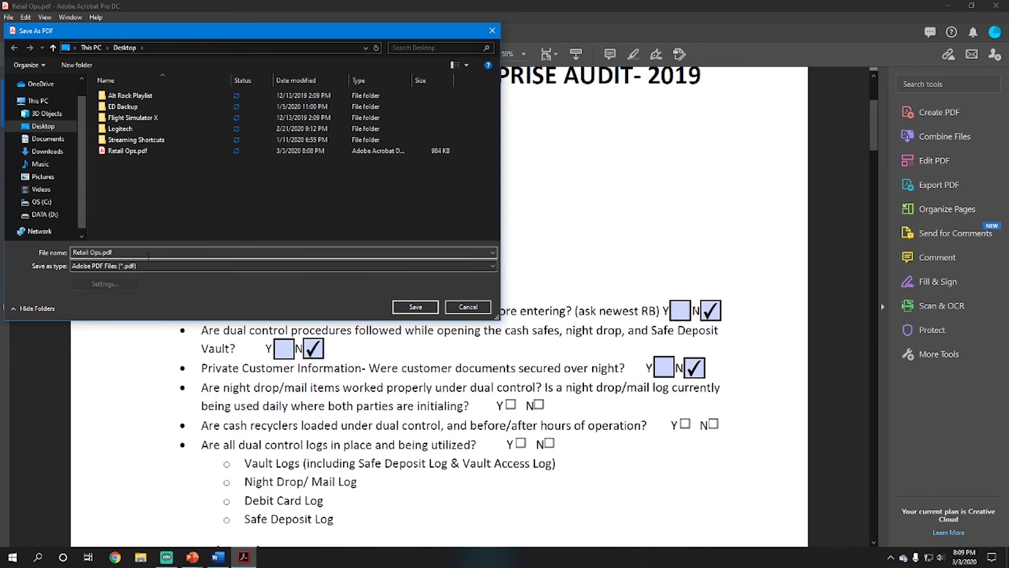
type("jack")
left_click(397, 311)
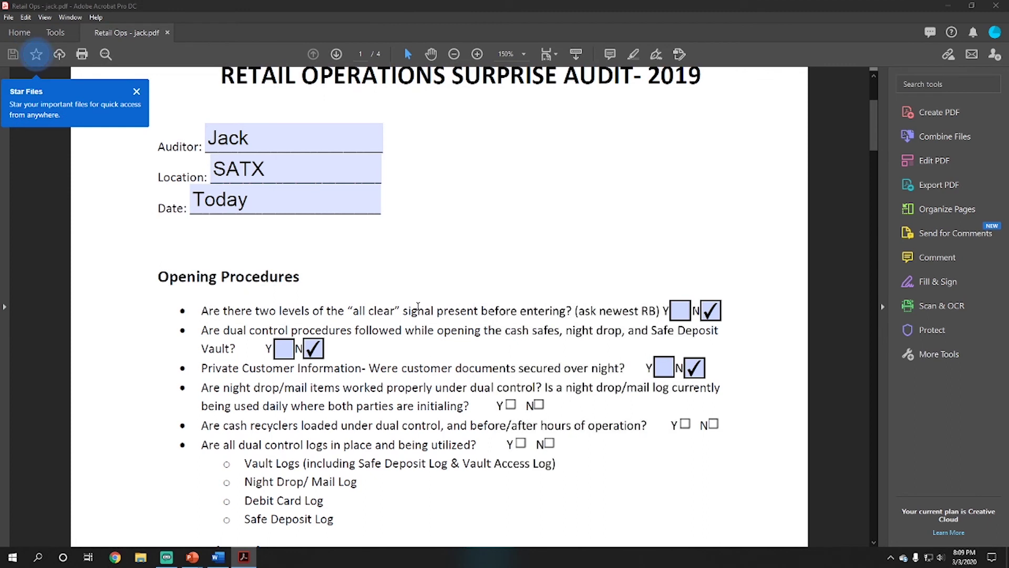
left_click(137, 94)
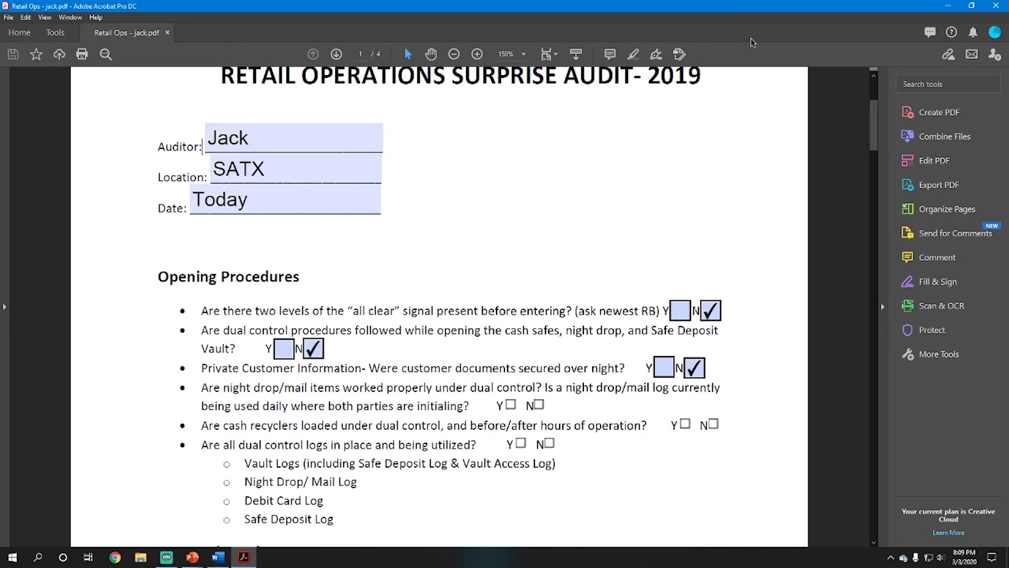
- Check the desktop for the saved copy, then return to the form and close Acrobat
left_click(948, 7)
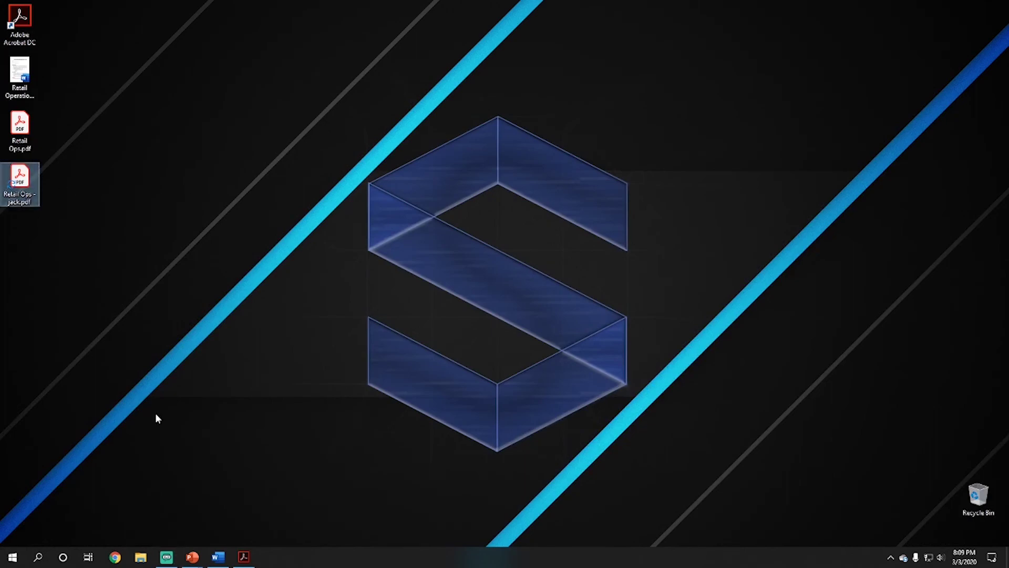
left_click(244, 556)
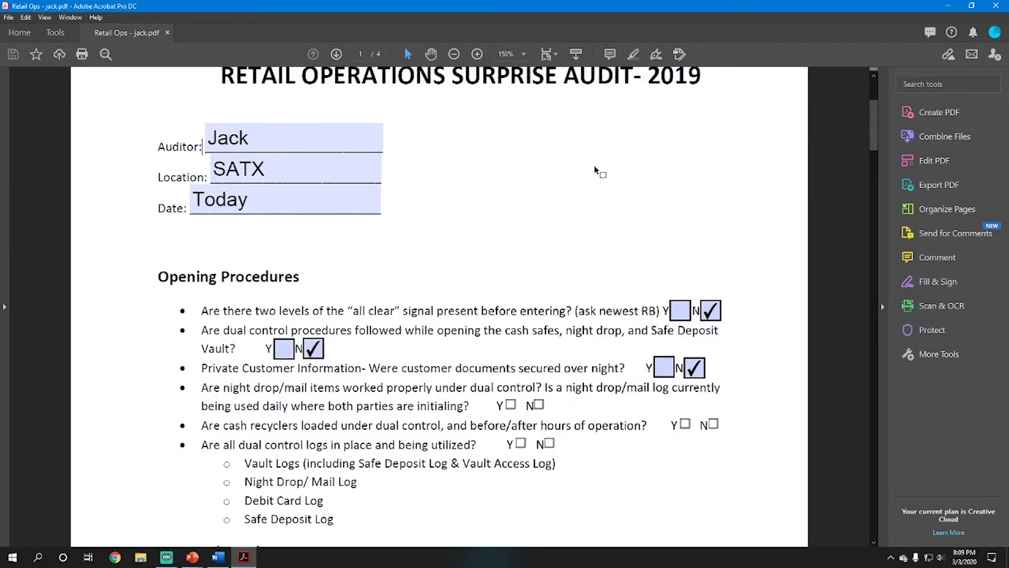
left_click(997, 8)
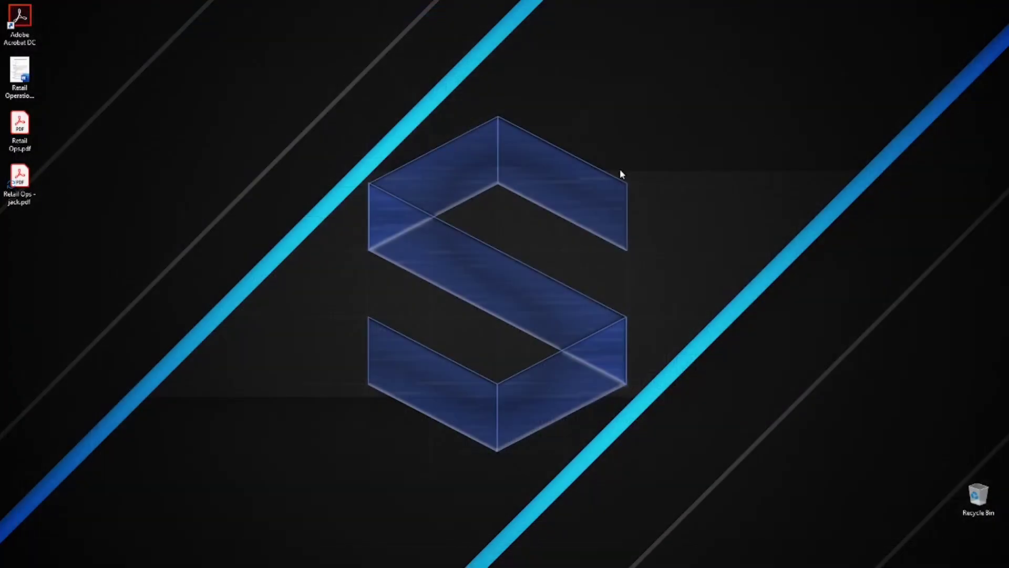